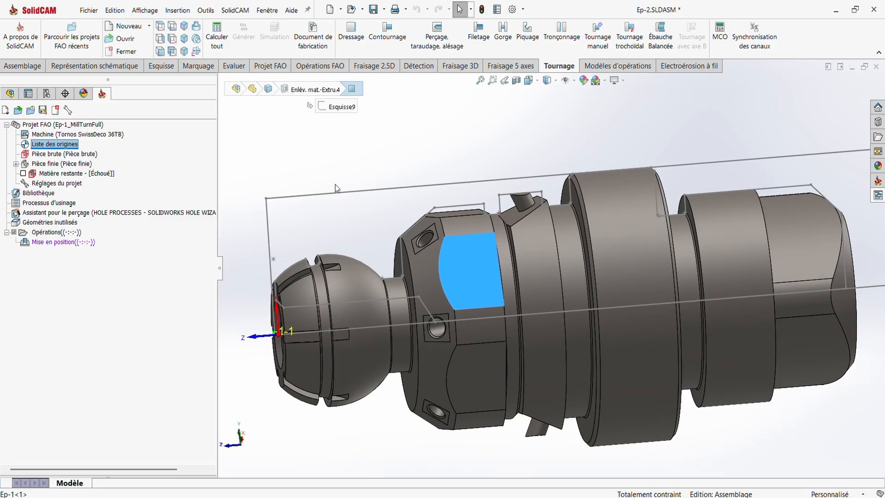
Create a facing (Dressage) turning operation and name it DRESSAGE FACE OP.
{"action": "left_click", "coordinate": [382, 169]}
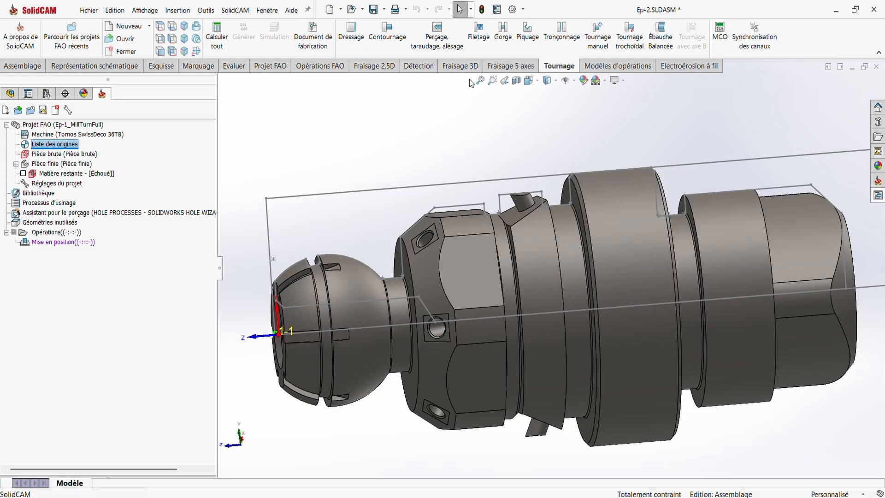
{"action": "left_click", "coordinate": [351, 32]}
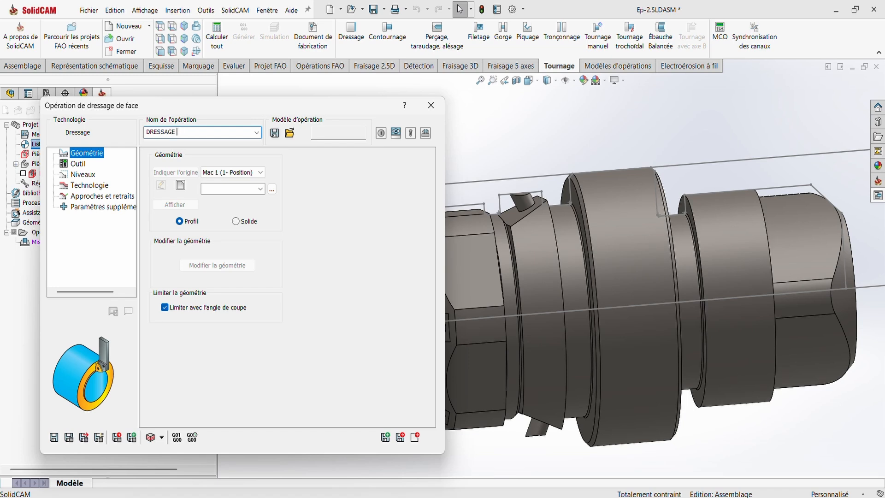
{"action": "type", "text": "FACE OP"}
Define a new profile geometry for the operation from the sketch line on the ball end's front face, and display it to check.
{"action": "left_click", "coordinate": [180, 185]}
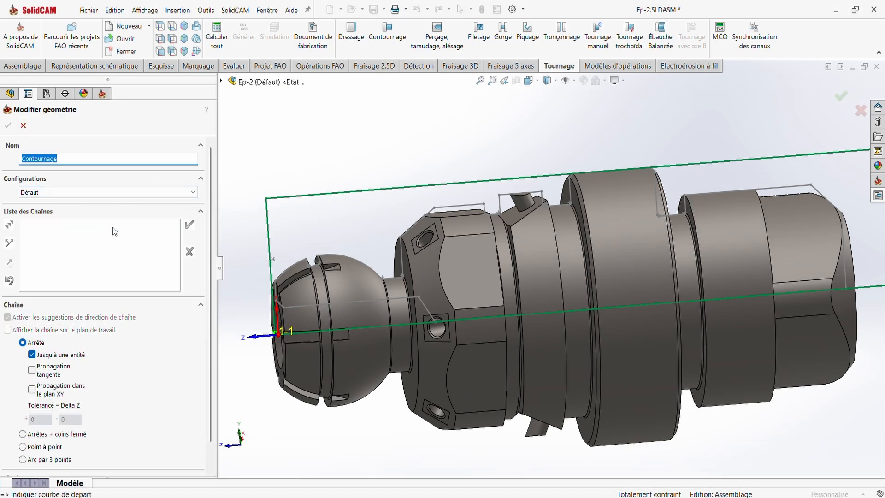
{"action": "scroll", "coordinate": [298, 299], "scroll_direction": "down", "scroll_amount": 5}
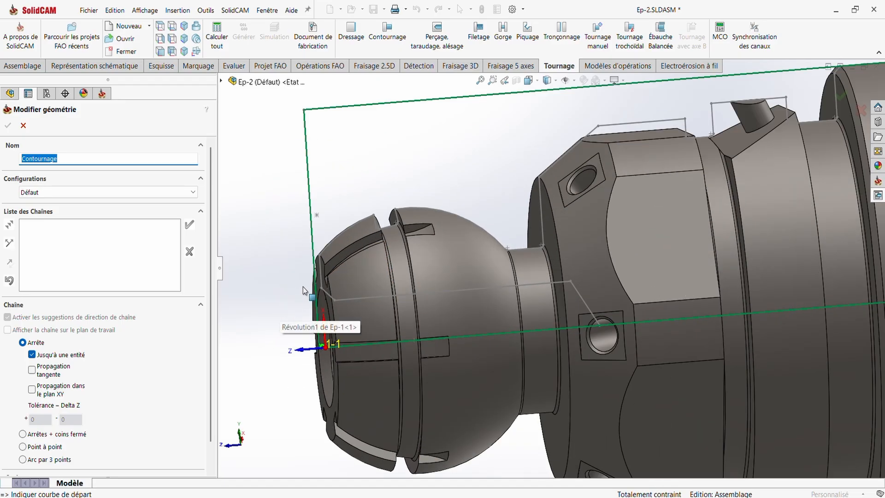
{"action": "middle_click_drag", "start_coordinate": [304, 287], "coordinate": [320, 280]}
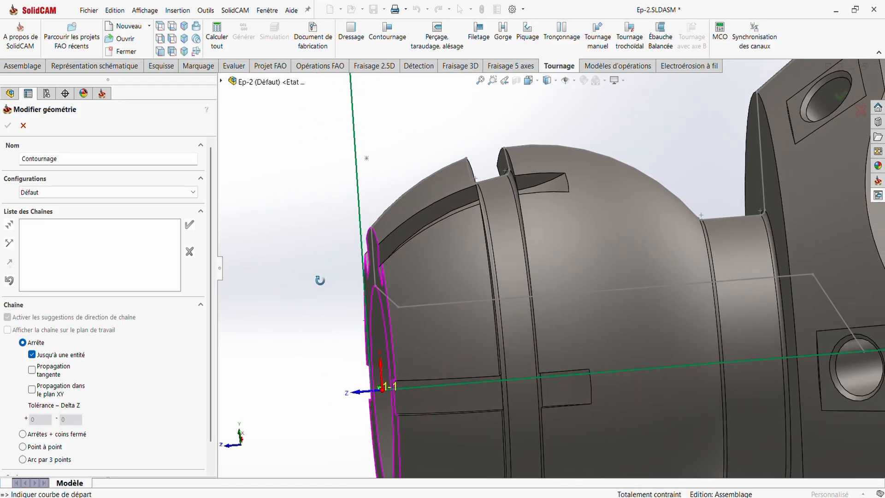
{"action": "left_click", "coordinate": [372, 238]}
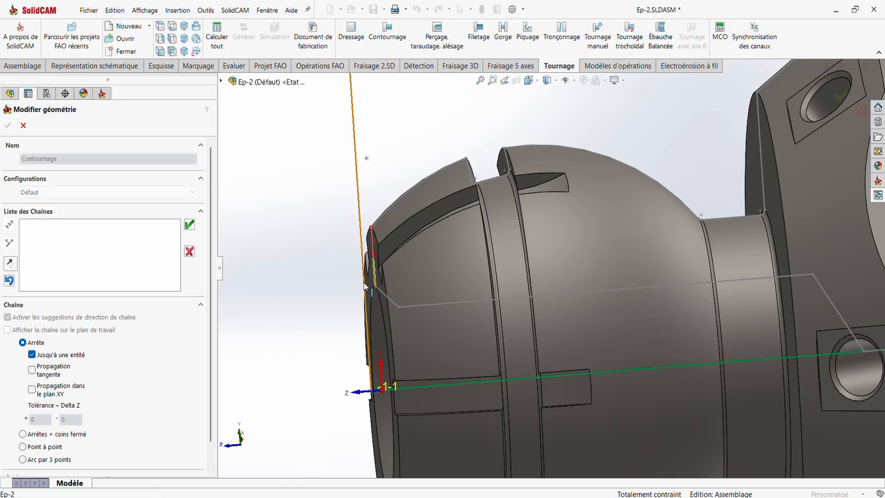
{"action": "middle_click_drag", "start_coordinate": [363, 283], "coordinate": [371, 284]}
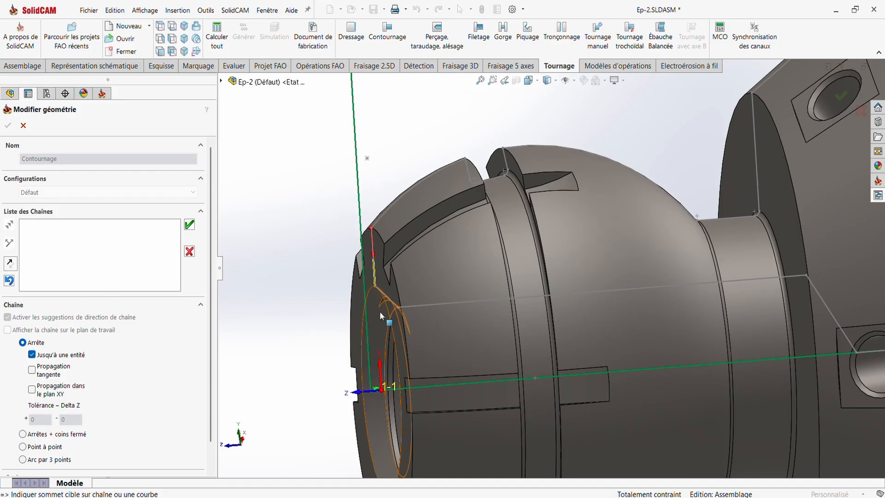
{"action": "left_click", "coordinate": [11, 264]}
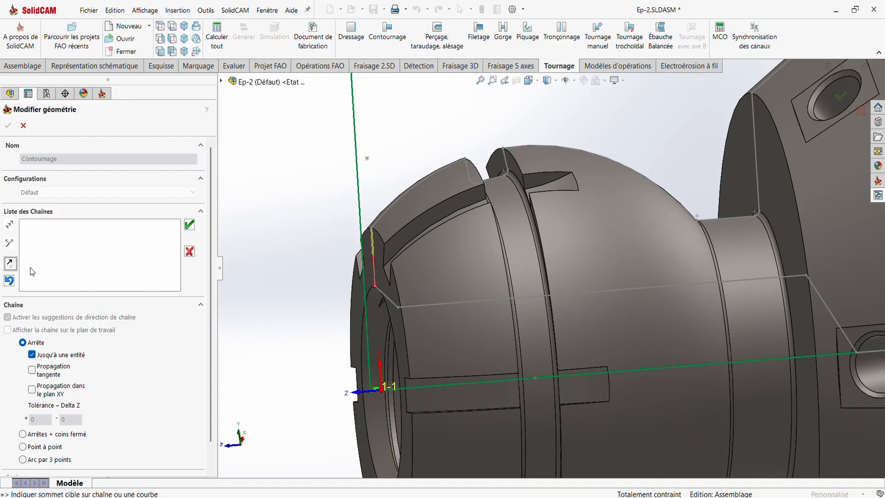
{"action": "left_click", "coordinate": [11, 264]}
{"action": "left_click", "coordinate": [189, 225]}
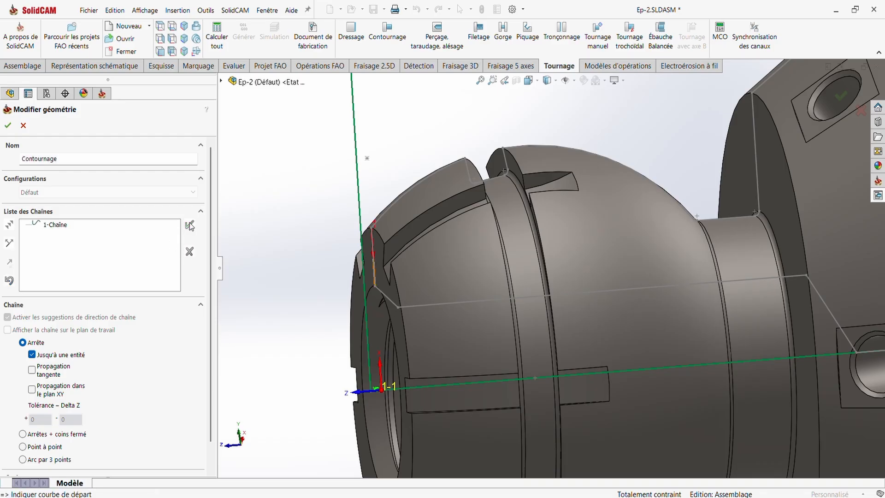
{"action": "left_click", "coordinate": [8, 125]}
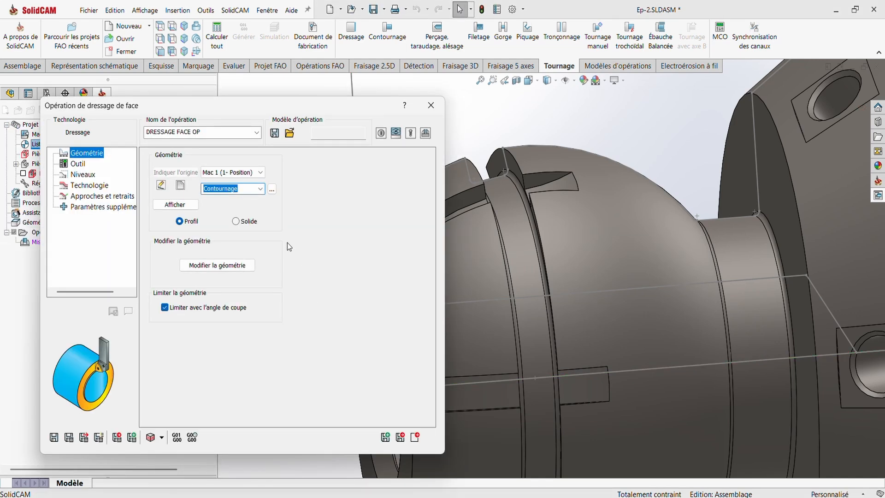
{"action": "left_click", "coordinate": [175, 205]}
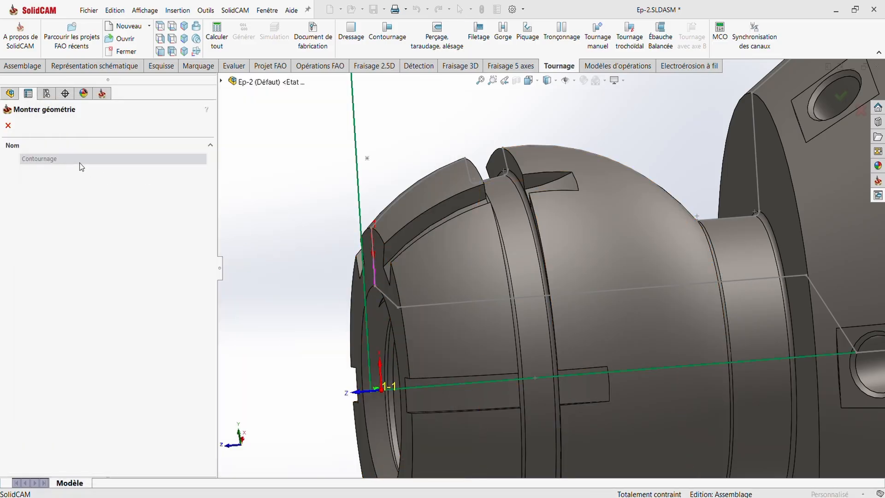
{"action": "left_click", "coordinate": [7, 125]}
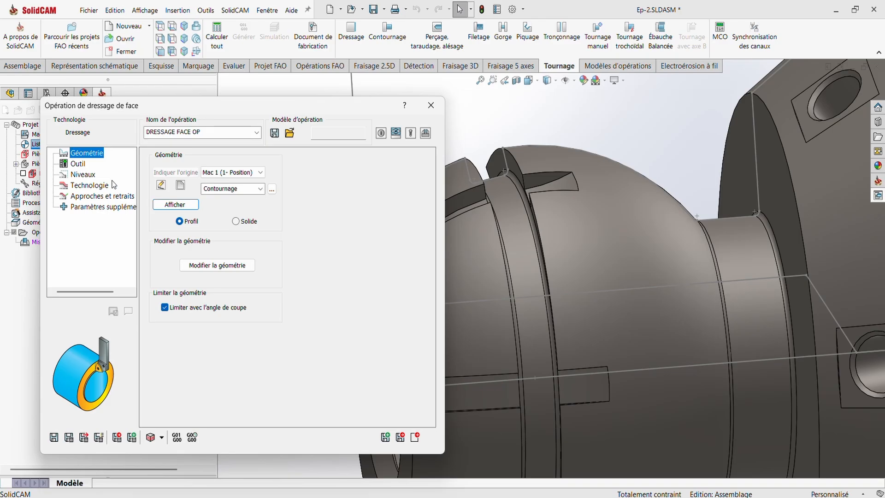
Modify the facing geometry so that both the start and the end of the chain extend to the stock.
{"action": "left_click", "coordinate": [217, 267]}
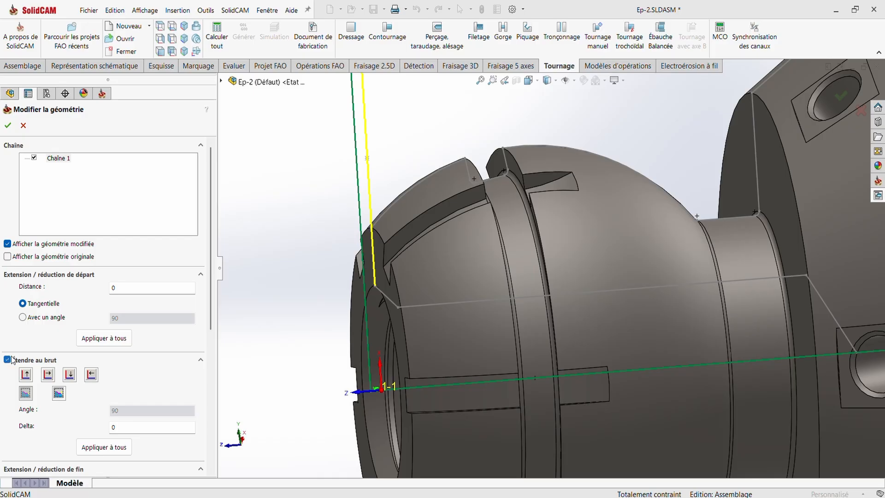
{"action": "scroll", "coordinate": [347, 299], "scroll_direction": "up", "scroll_amount": 3}
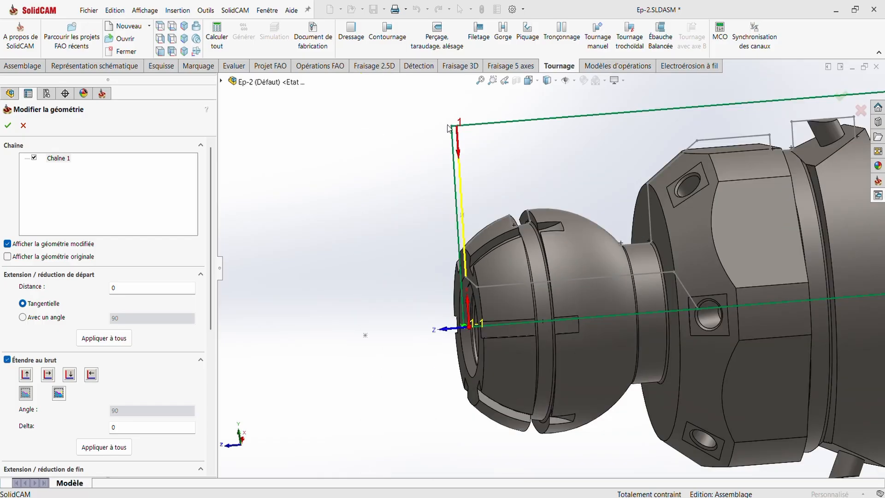
{"action": "scroll", "coordinate": [469, 270], "scroll_direction": "down", "scroll_amount": 3}
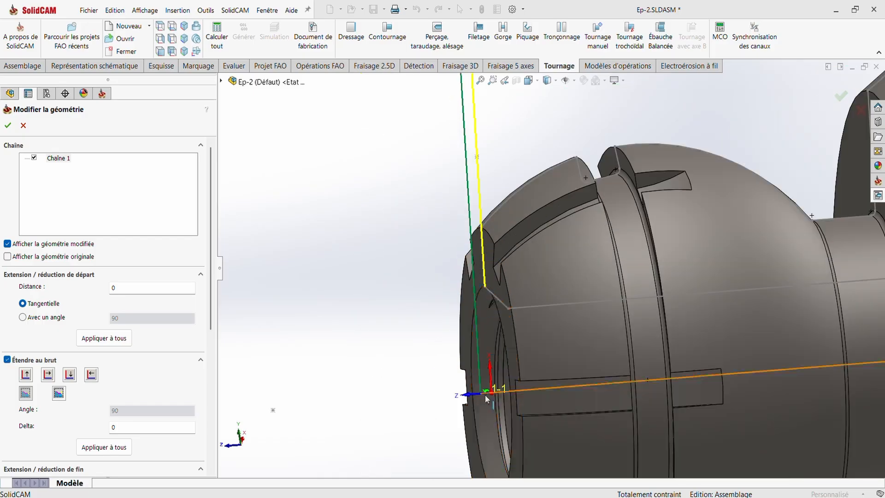
{"action": "left_click_drag", "start_coordinate": [208, 275], "coordinate": [209, 399]}
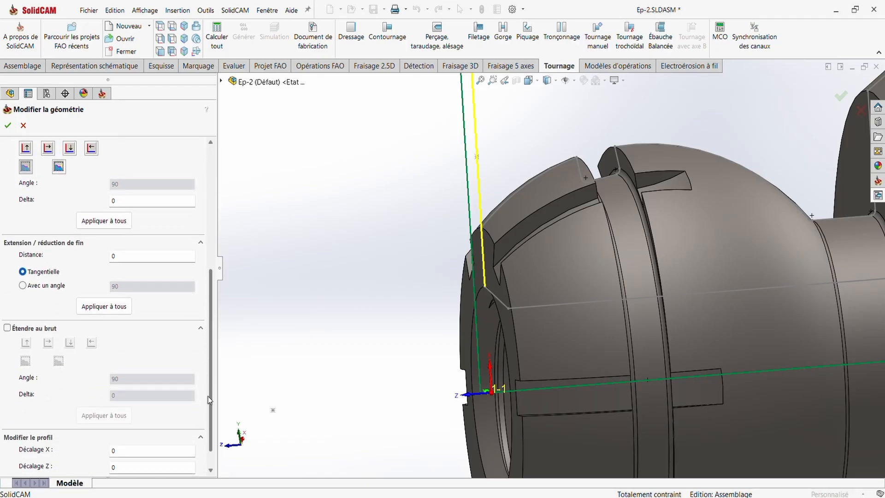
{"action": "left_click", "coordinate": [8, 328]}
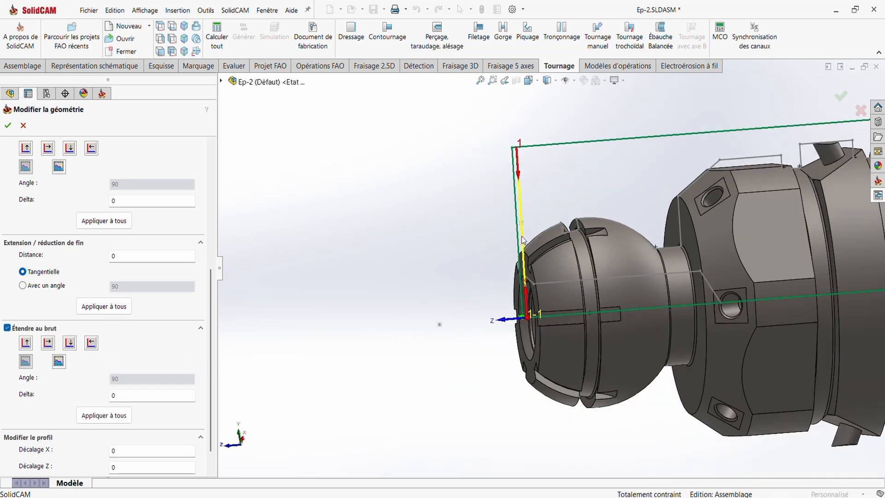
{"action": "left_click", "coordinate": [8, 126]}
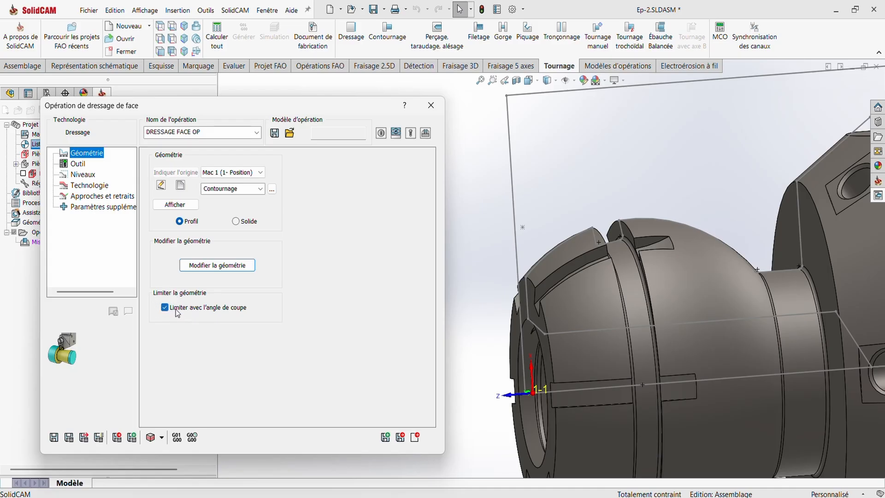
Start selecting the operation's tool from the machine's tool tables and open the 10 - Tornos component library.
{"action": "left_click", "coordinate": [78, 164]}
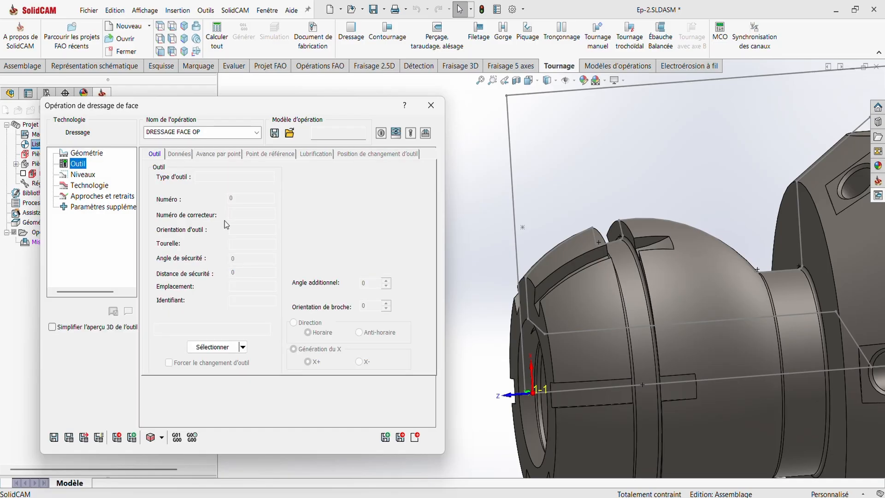
{"action": "left_click", "coordinate": [233, 347]}
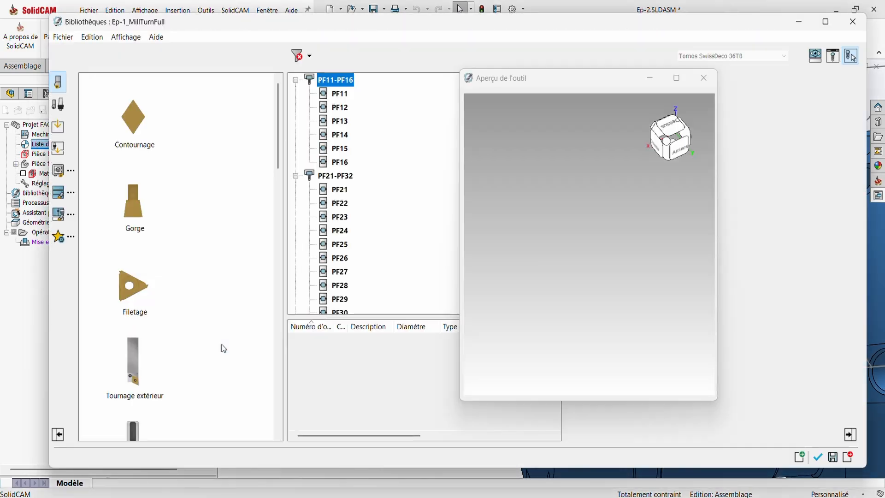
{"action": "scroll", "coordinate": [168, 283], "scroll_direction": "down", "scroll_amount": 6}
{"action": "scroll", "coordinate": [166, 284], "scroll_direction": "up", "scroll_amount": 5}
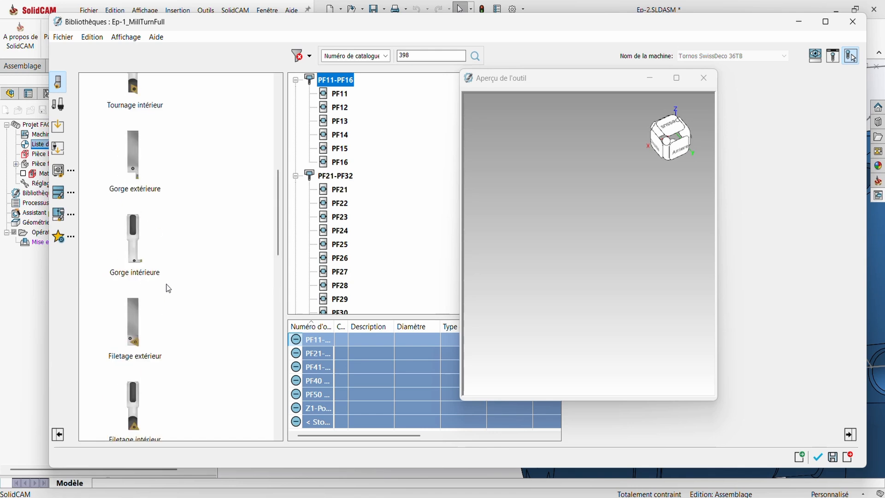
{"action": "scroll", "coordinate": [139, 277], "scroll_direction": "up", "scroll_amount": 3}
{"action": "left_click", "coordinate": [133, 239]}
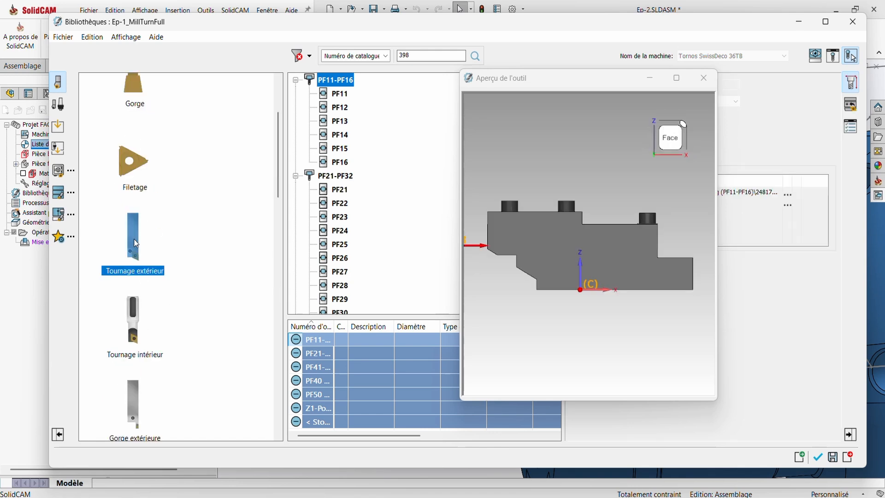
{"action": "double_click", "coordinate": [133, 239]}
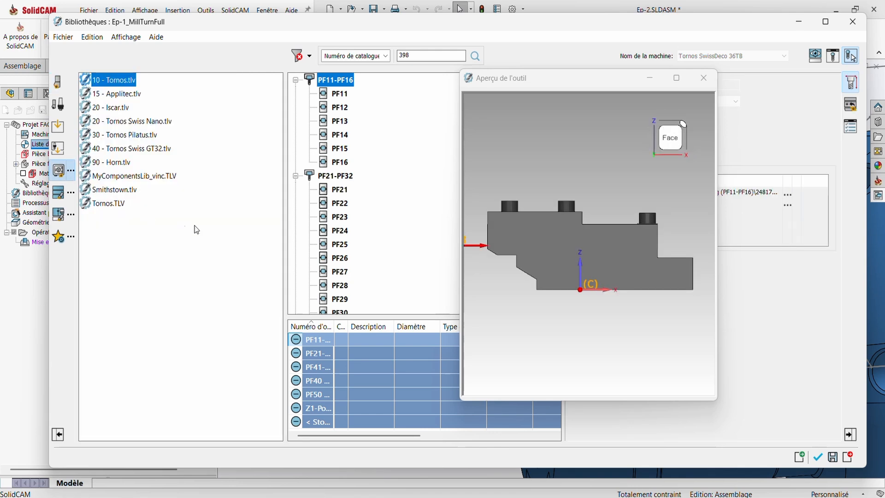
{"action": "double_click", "coordinate": [125, 82]}
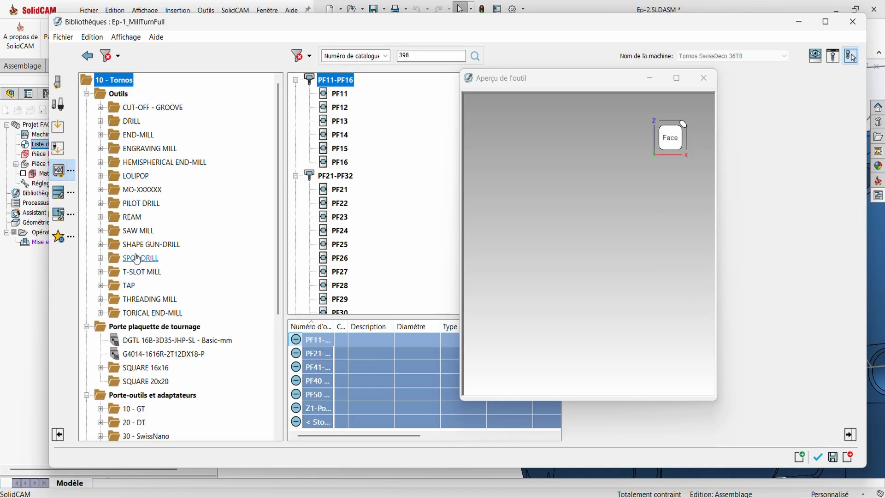
Mount the 248172 triple chisel holder from the 40 - SwissDECO Main Gang folder on station PF12.
{"action": "scroll", "coordinate": [118, 321], "scroll_direction": "down", "scroll_amount": 4}
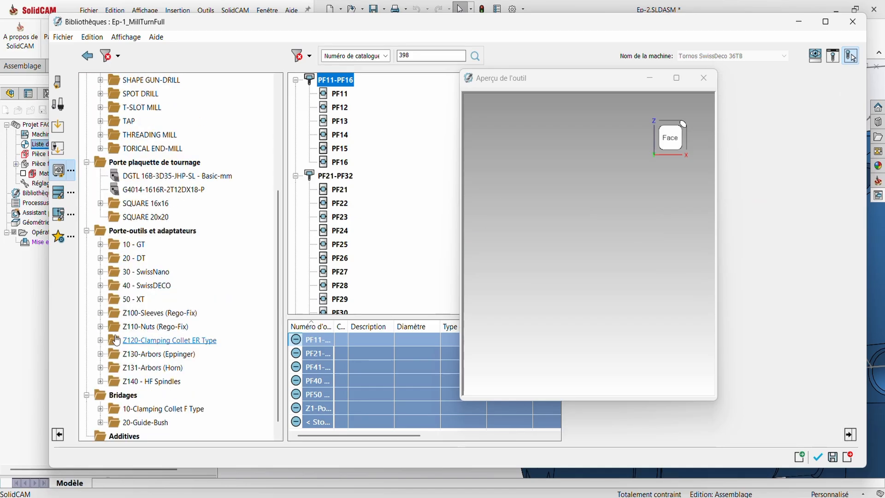
{"action": "left_click", "coordinate": [101, 285]}
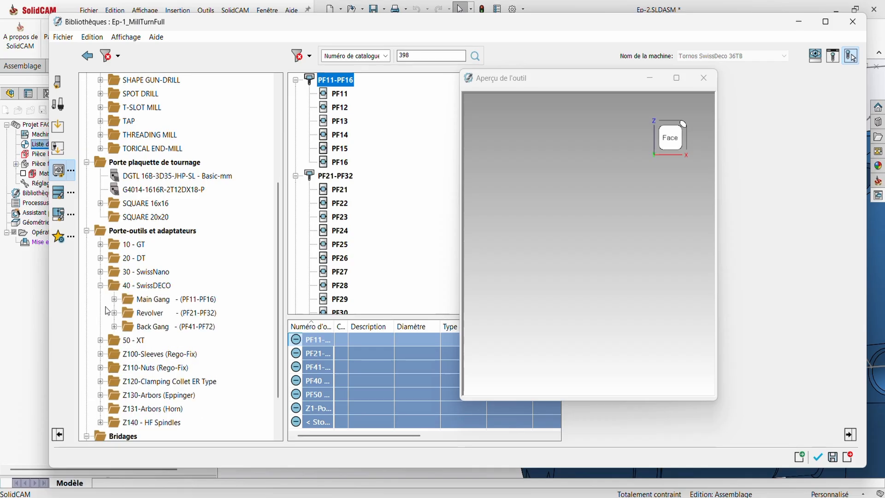
{"action": "left_click", "coordinate": [115, 299]}
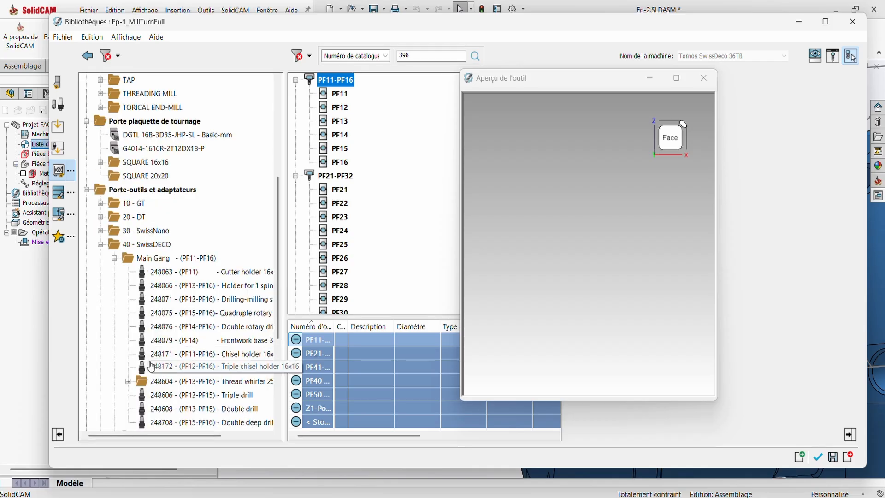
{"action": "left_click", "coordinate": [159, 369]}
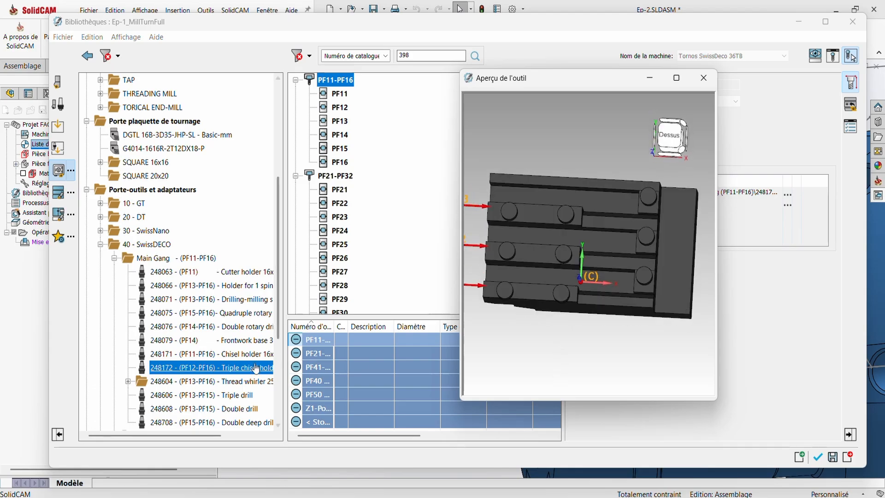
{"action": "left_click_drag", "start_coordinate": [148, 369], "coordinate": [347, 110]}
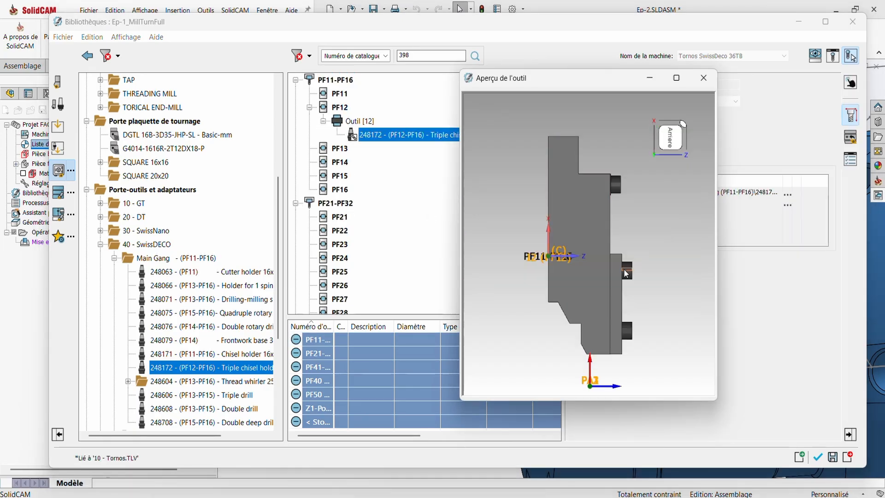
Examine the triple chisel holder in the tool preview and its mounting position on the gang in the machine preview.
{"action": "middle_click_drag", "start_coordinate": [626, 274], "coordinate": [657, 209]}
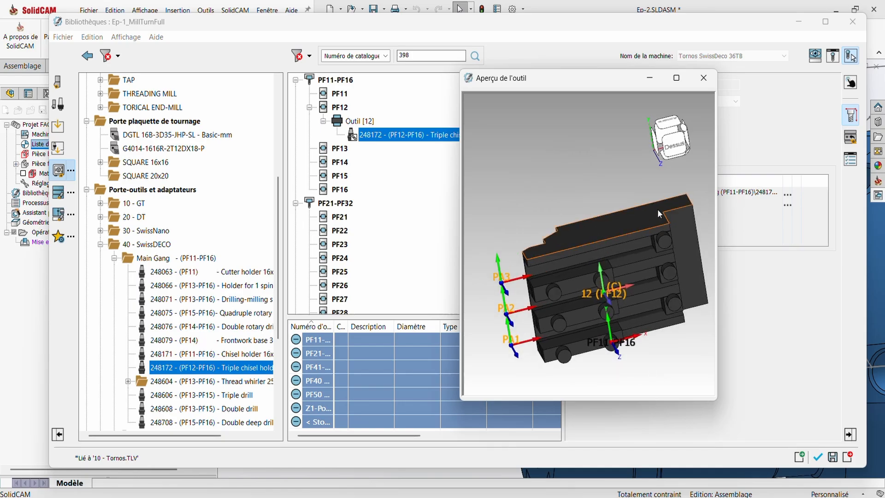
{"action": "left_click", "coordinate": [830, 56]}
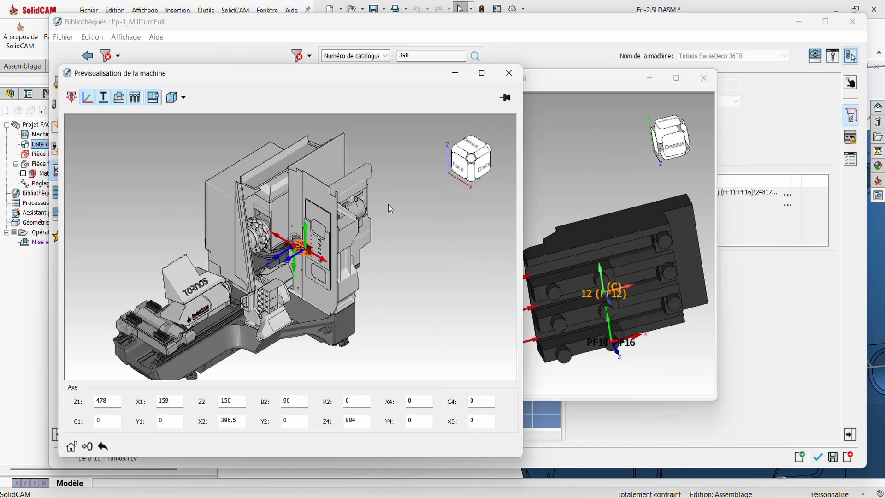
{"action": "scroll", "coordinate": [314, 253], "scroll_direction": "up", "scroll_amount": 5}
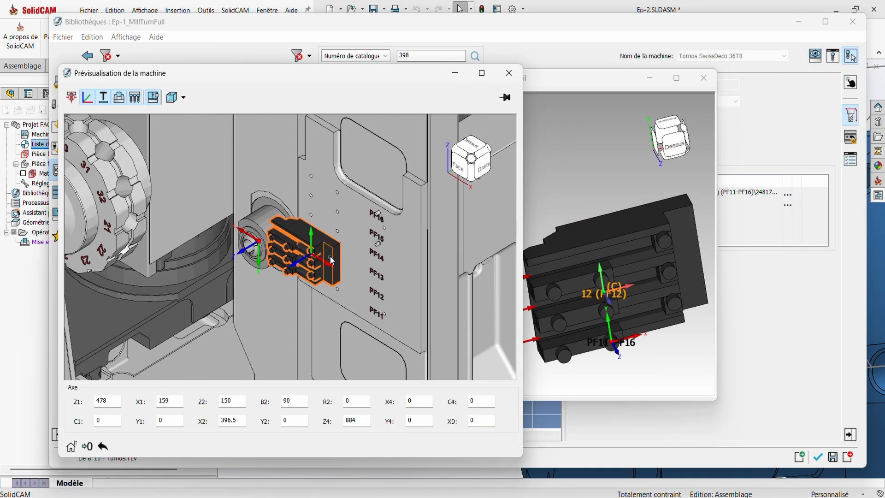
{"action": "middle_click_drag", "start_coordinate": [342, 234], "coordinate": [294, 254]}
{"action": "scroll", "coordinate": [295, 254], "scroll_direction": "up", "scroll_amount": 3}
{"action": "middle_click_drag", "start_coordinate": [312, 283], "coordinate": [325, 270]}
{"action": "scroll", "coordinate": [314, 275], "scroll_direction": "down", "scroll_amount": 2}
{"action": "scroll", "coordinate": [313, 273], "scroll_direction": "down", "scroll_amount": 3}
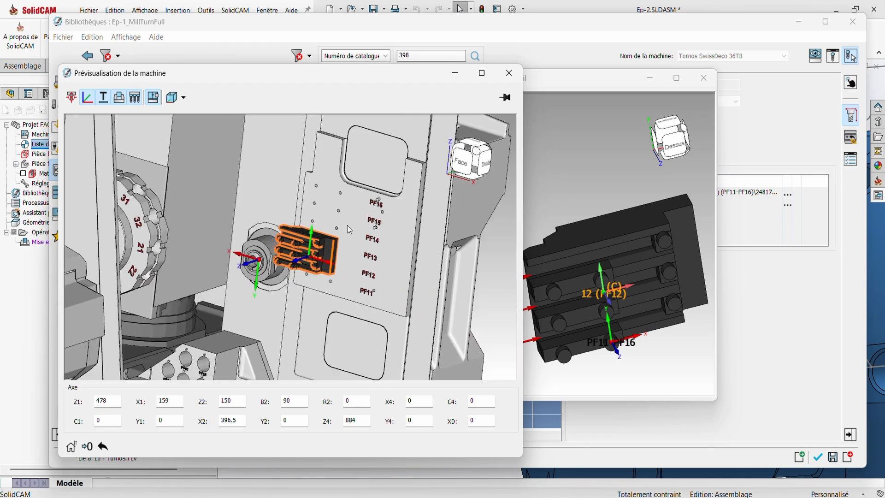
{"action": "left_click", "coordinate": [826, 97]}
{"action": "left_click", "coordinate": [814, 56]}
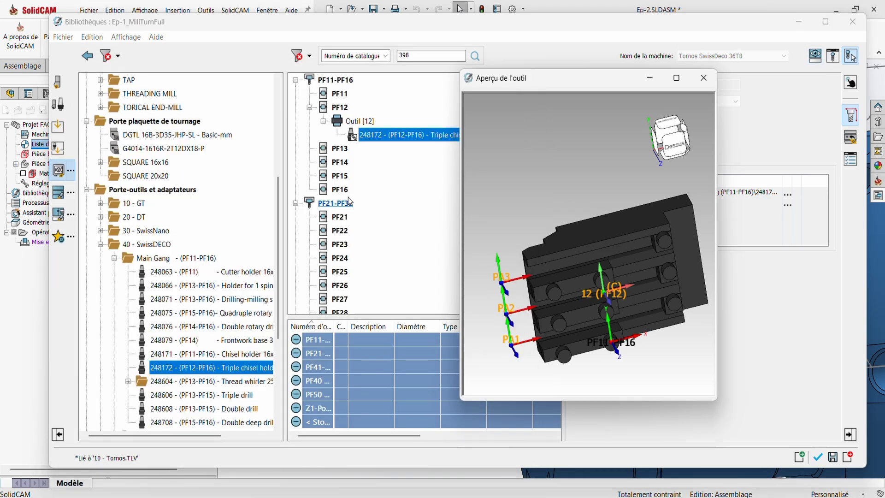
Add an external turning tool to the triple chisel holder on station PF12 and arrange the tool preview beside its parameters.
{"action": "left_click", "coordinate": [57, 82]}
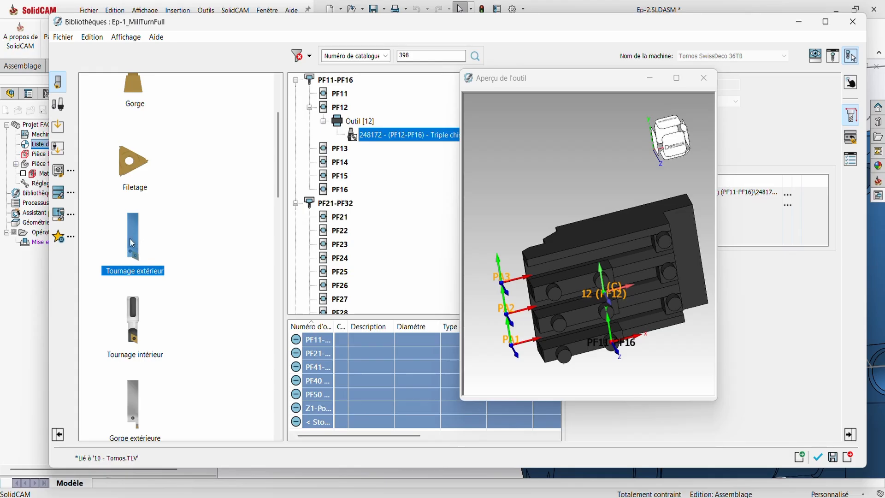
{"action": "double_click", "coordinate": [380, 137]}
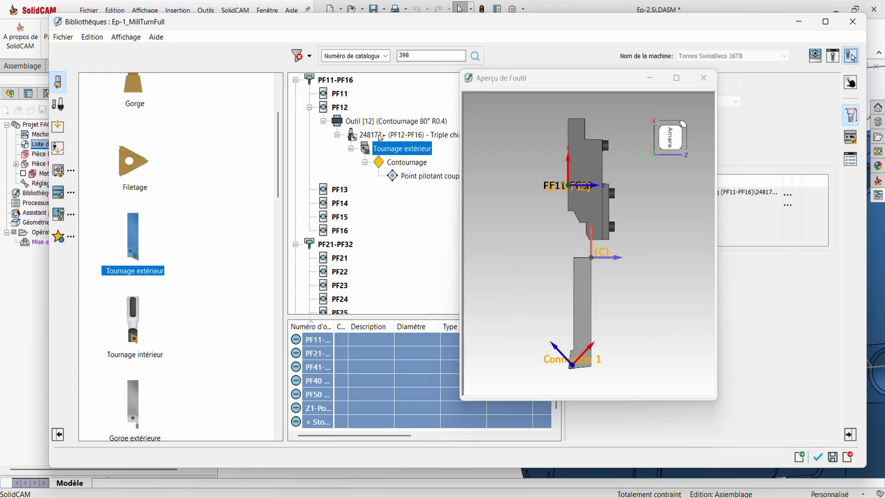
{"action": "middle_click_drag", "start_coordinate": [619, 272], "coordinate": [582, 274]}
{"action": "left_click_drag", "start_coordinate": [582, 85], "coordinate": [306, 92]}
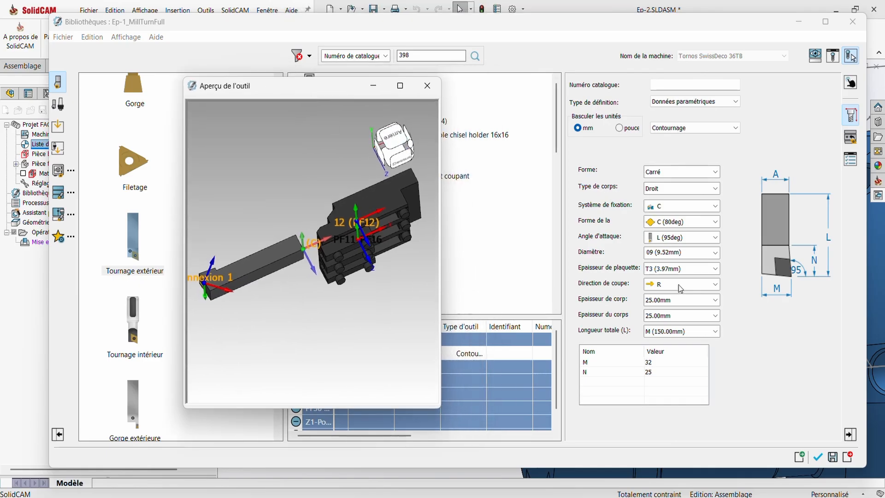
Set both body thicknesses of the external turning tool to 16 mm and its total length to H (100 mm).
{"action": "left_click", "coordinate": [709, 301]}
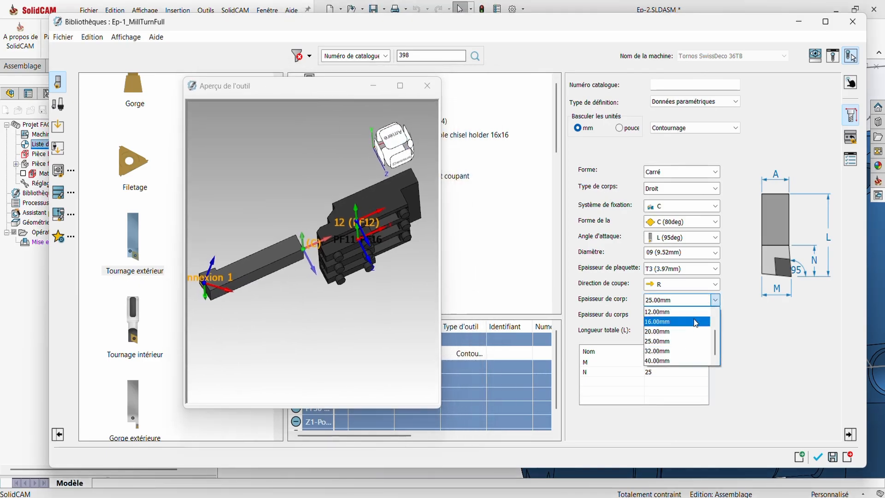
{"action": "left_click", "coordinate": [694, 324]}
{"action": "left_click", "coordinate": [691, 316]}
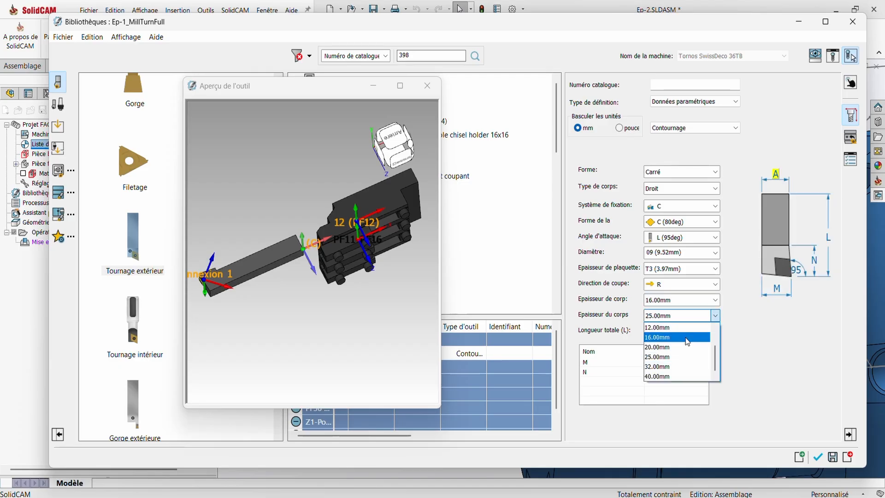
{"action": "left_click", "coordinate": [687, 338]}
{"action": "left_click", "coordinate": [681, 331]}
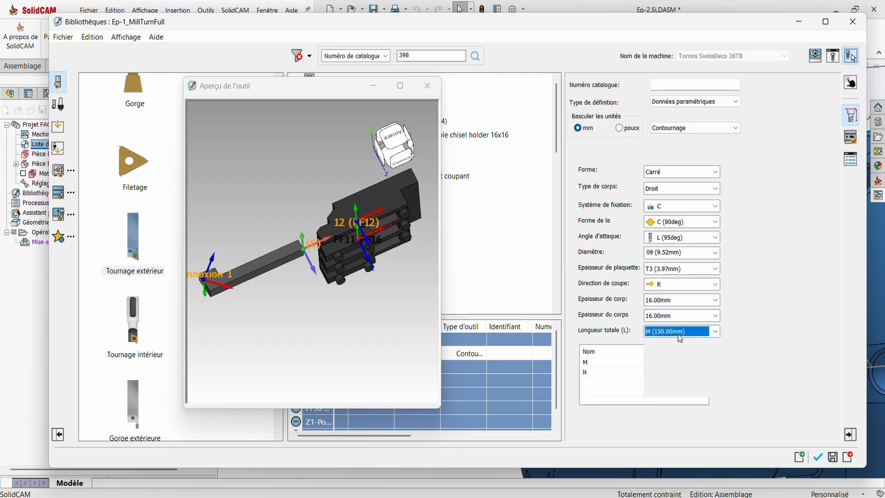
{"action": "scroll", "coordinate": [678, 375], "scroll_direction": "up", "scroll_amount": 5}
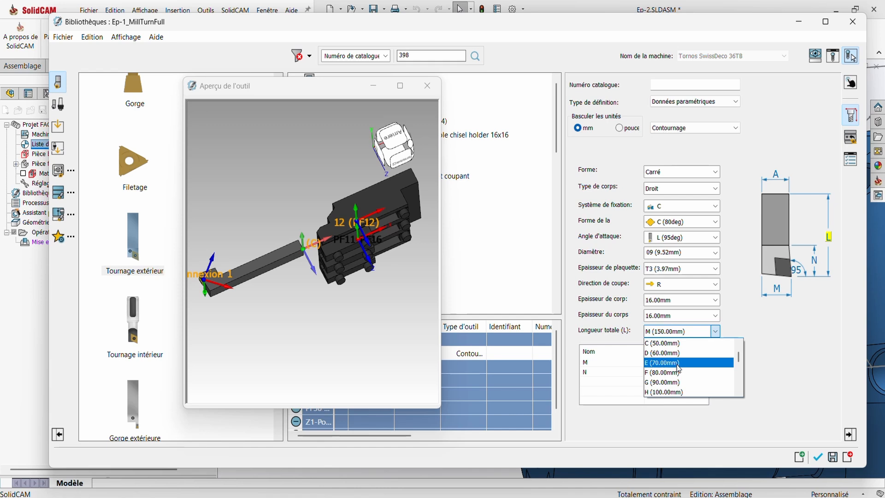
{"action": "left_click", "coordinate": [670, 382]}
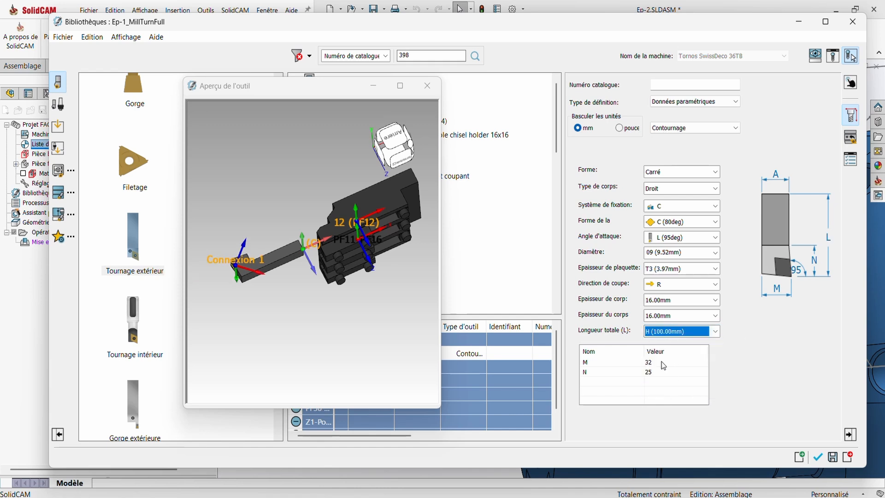
Set the turning tool's dimension M to 16.
{"action": "double_click", "coordinate": [662, 362]}
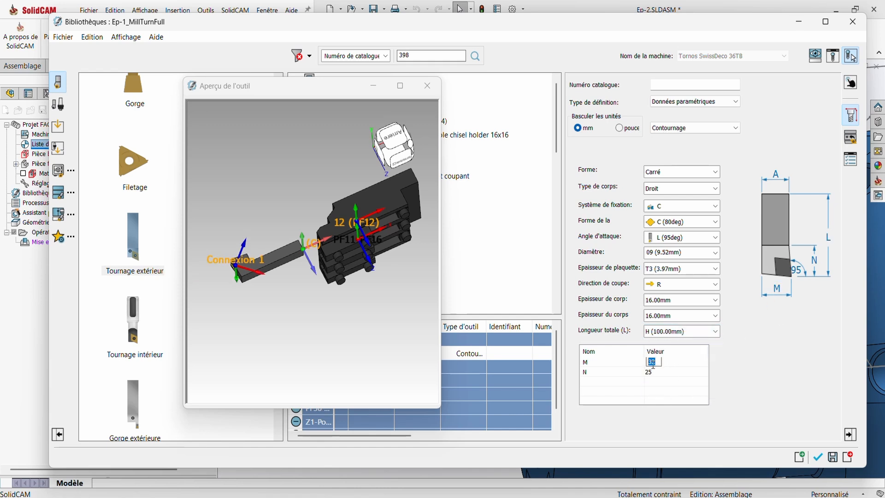
{"action": "type", "text": "16"}
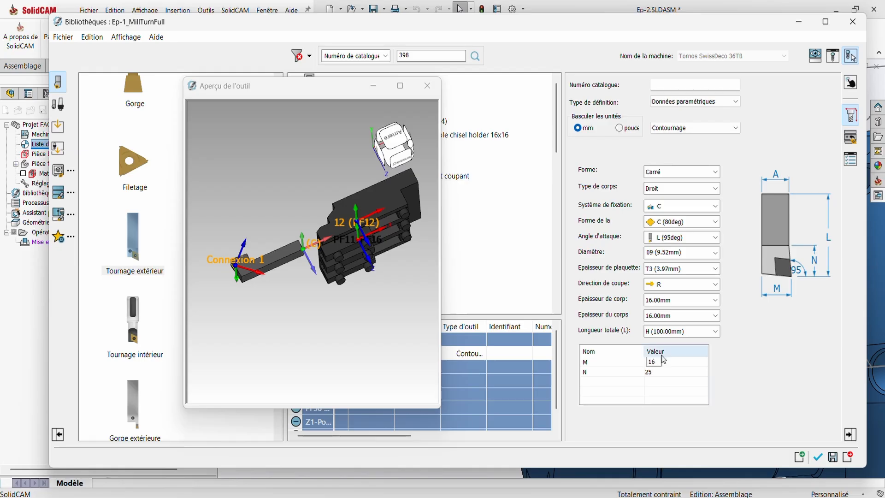
{"action": "key", "text": "Return"}
{"action": "left_click", "coordinate": [374, 353]}
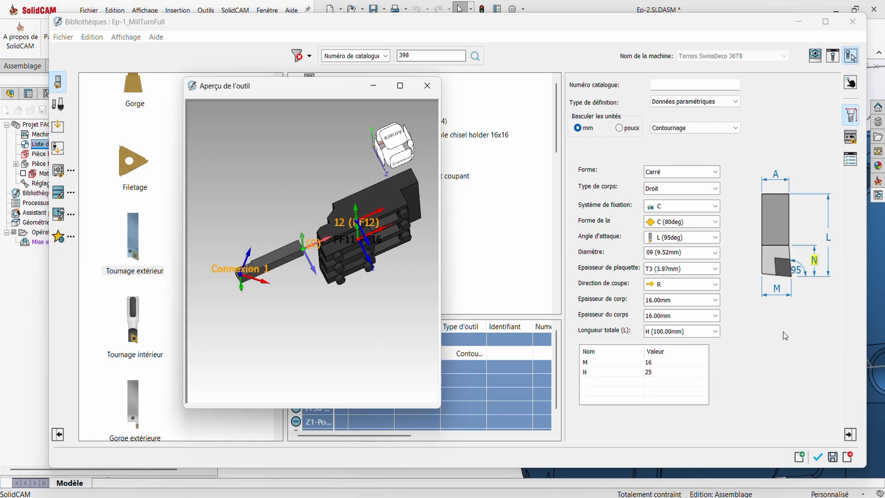
Change the turning tool's insert shape to D (55deg) and check the tip from several angles in the tool preview.
{"action": "left_click_drag", "start_coordinate": [263, 287], "coordinate": [363, 320]}
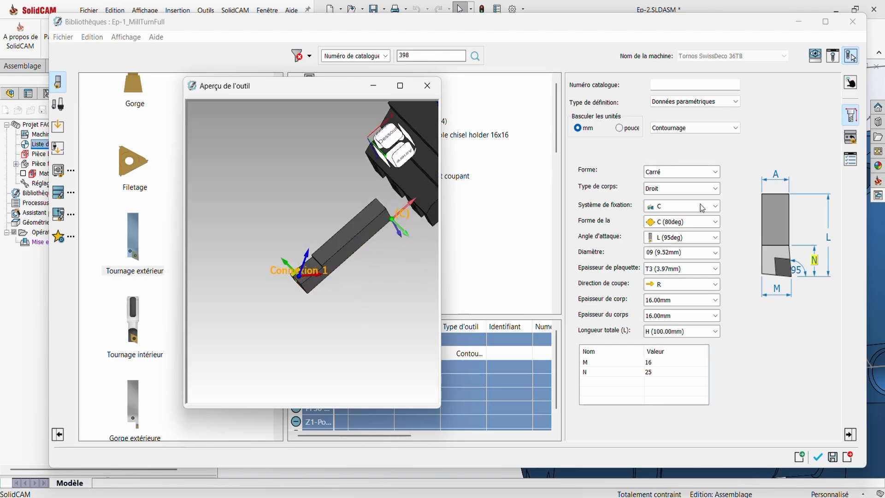
{"action": "left_click", "coordinate": [714, 222]}
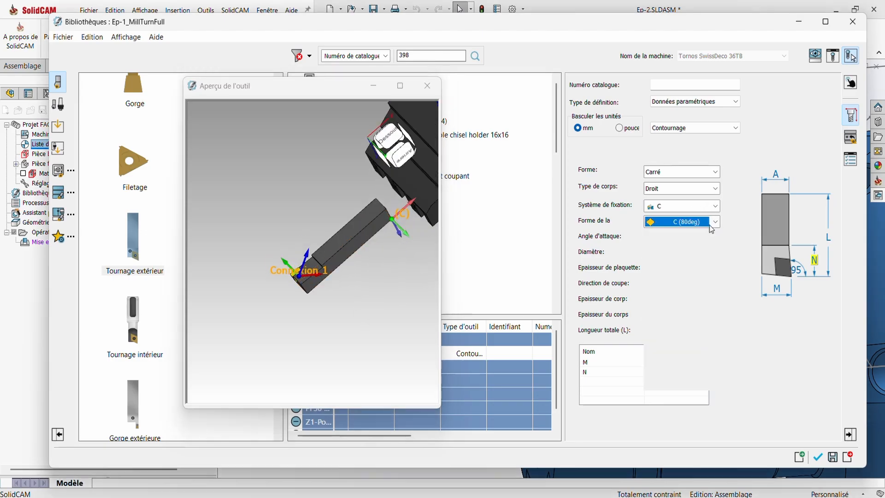
{"action": "left_click", "coordinate": [693, 267]}
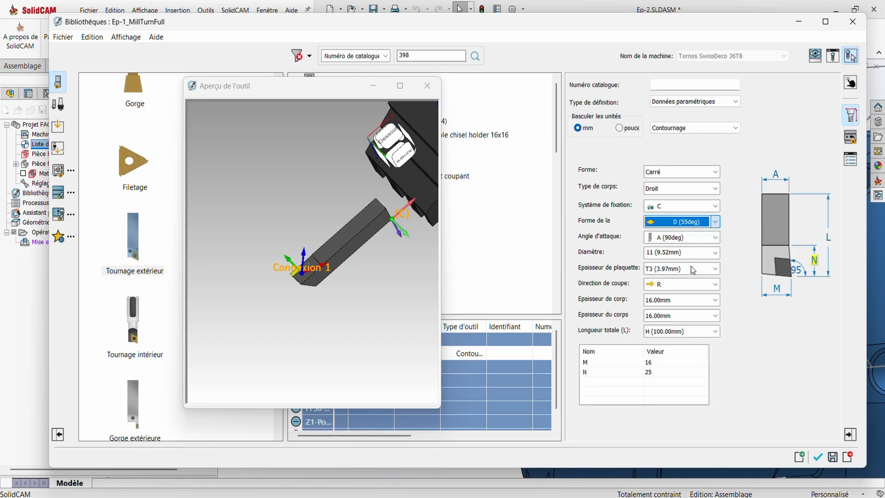
{"action": "left_click_drag", "start_coordinate": [334, 274], "coordinate": [304, 193]}
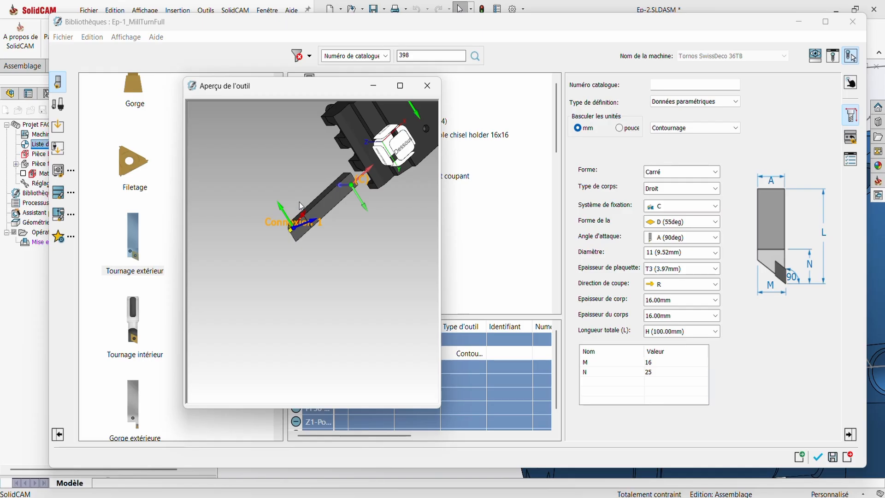
Adjust the turning tool's mounting in the connection settings so that its shank sits inside the triple chisel holder.
{"action": "left_click", "coordinate": [852, 140]}
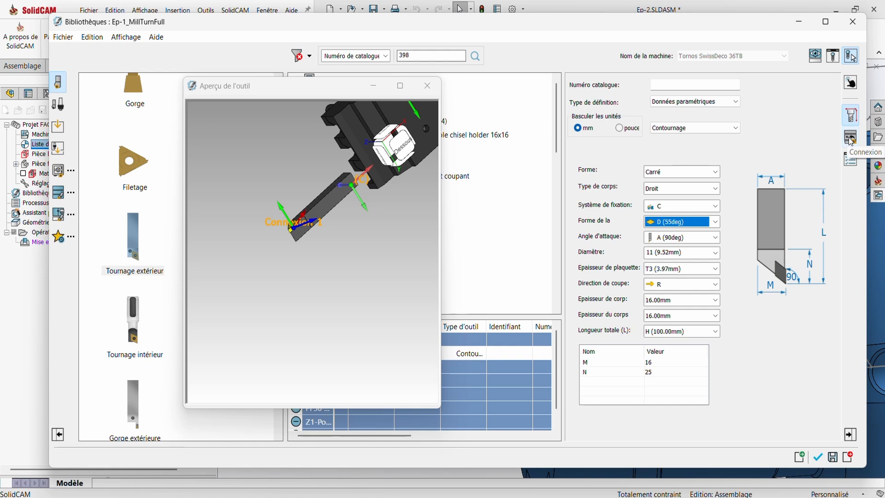
{"action": "left_click", "coordinate": [851, 140]}
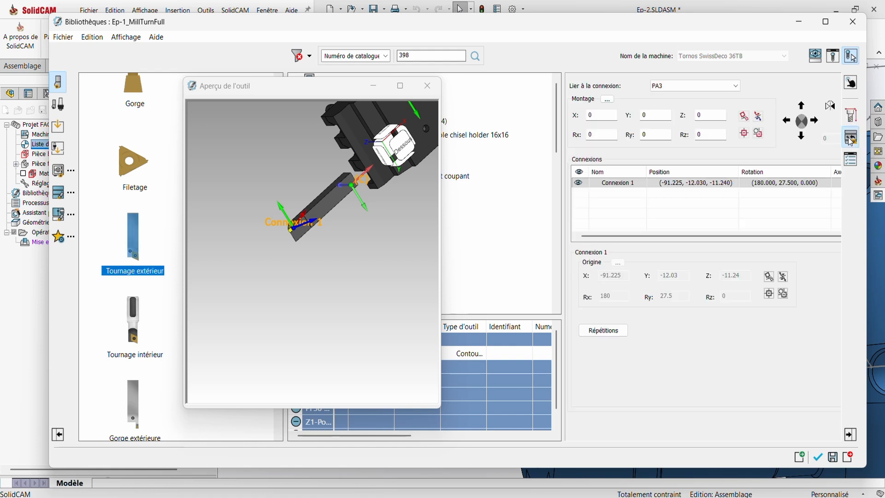
{"action": "left_click", "coordinate": [760, 134]}
{"action": "left_click", "coordinate": [430, 208]}
{"action": "left_click_drag", "start_coordinate": [389, 195], "coordinate": [326, 264]}
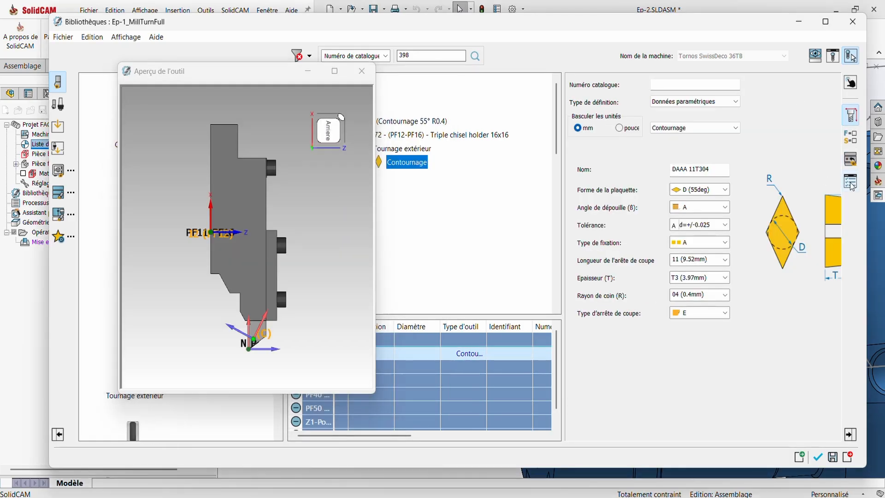
Check the insert's component data, confirm the tool for the facing operation, and inspect the assembly in the operation's tool preview.
{"action": "left_click", "coordinate": [850, 183]}
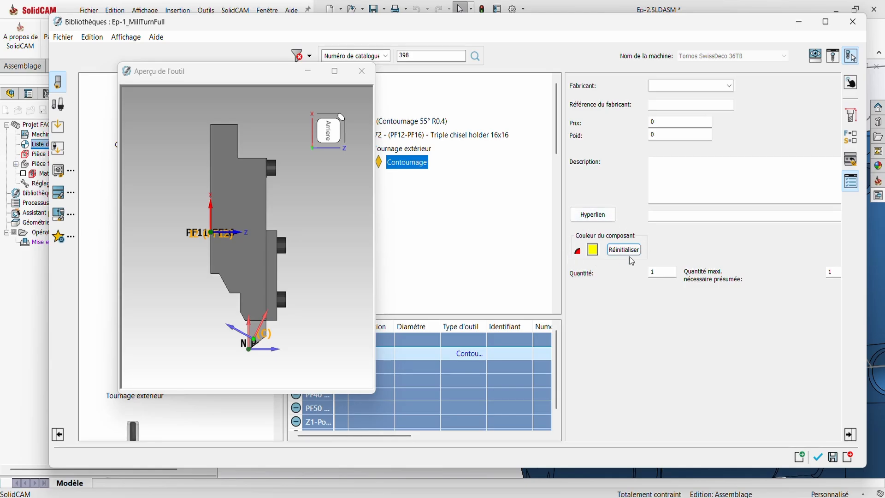
{"action": "left_click", "coordinate": [819, 457]}
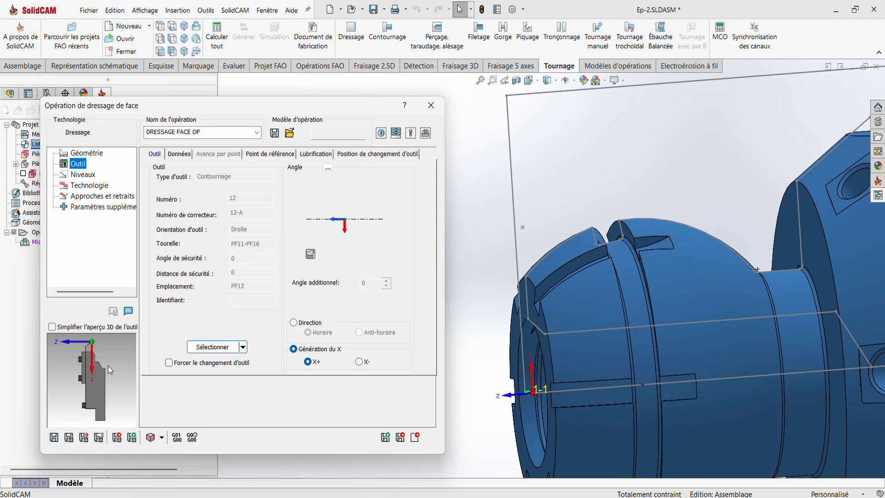
{"action": "left_click_drag", "start_coordinate": [110, 370], "coordinate": [135, 367]}
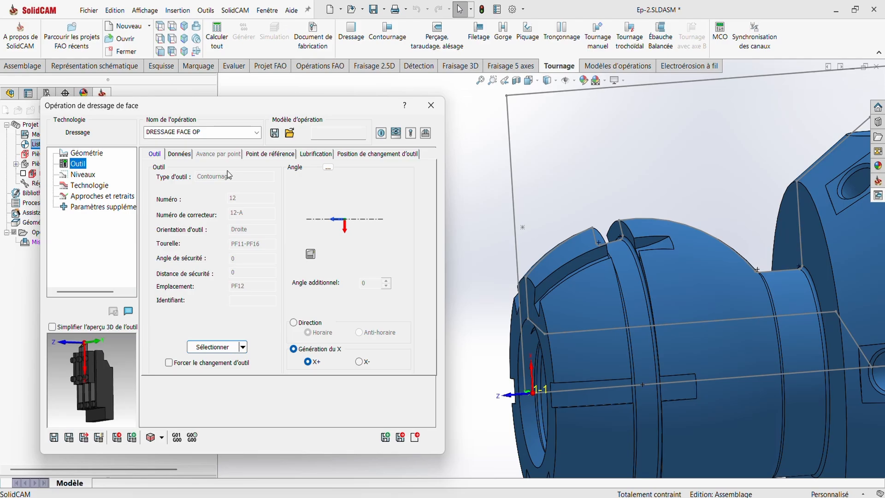
Switch the normal and finishing spin rates to V (m/min) and set both cutting speeds to 120.
{"action": "left_click", "coordinate": [181, 154]}
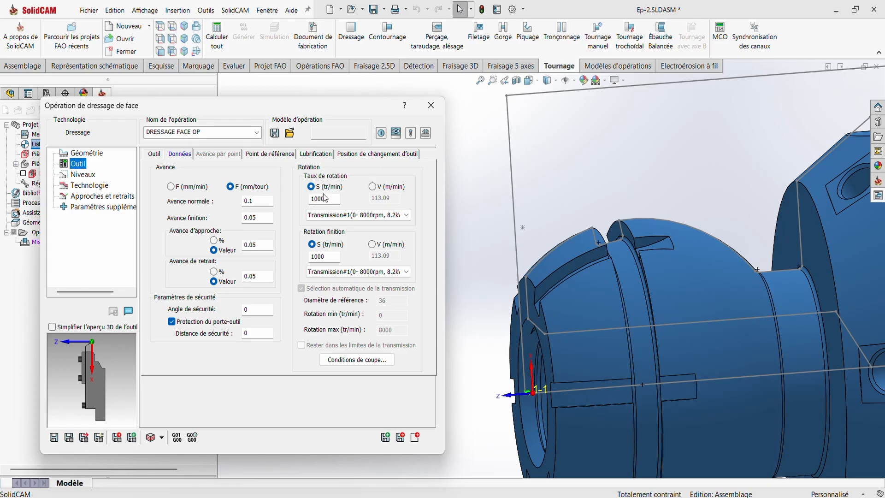
{"action": "left_click", "coordinate": [372, 187]}
{"action": "left_click", "coordinate": [372, 244]}
{"action": "double_click", "coordinate": [391, 198]}
{"action": "type", "text": "120"}
{"action": "double_click", "coordinate": [391, 256]}
{"action": "type", "text": "120"}
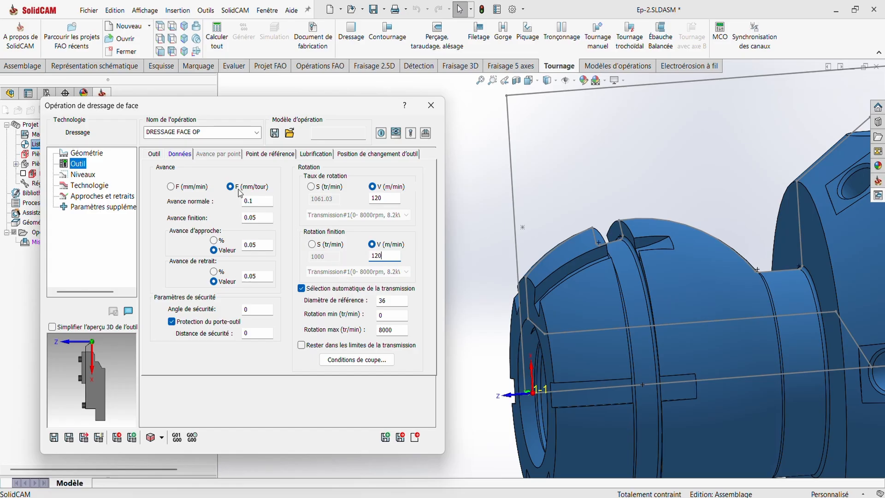
Set the normal feed to 0.12, finishing feed to 0.08, approach feed to 0.5 and retract feed to 0.1 mm/rev.
{"action": "left_click", "coordinate": [253, 201]}
{"action": "left_click", "coordinate": [261, 213]}
{"action": "left_click", "coordinate": [254, 245]}
{"action": "left_click", "coordinate": [258, 275]}
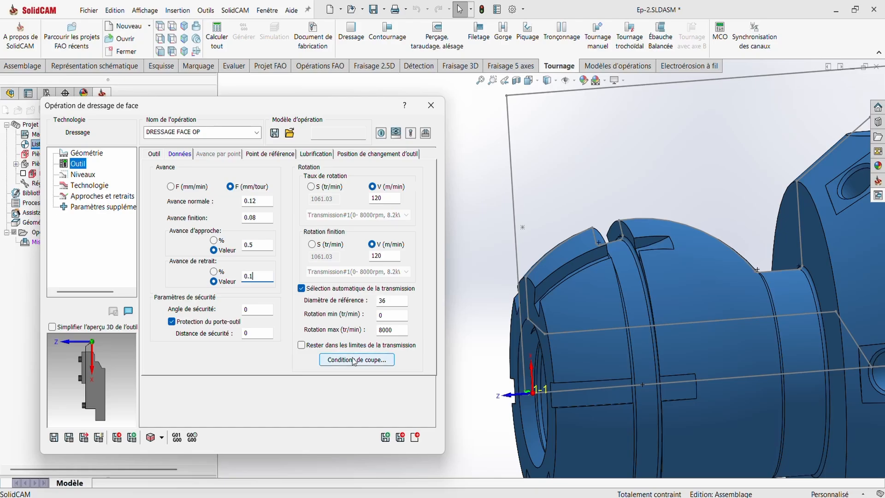
Review the facing operation's cutting conditions, tool reference point, lubrication options and tool change position.
{"action": "left_click", "coordinate": [354, 360]}
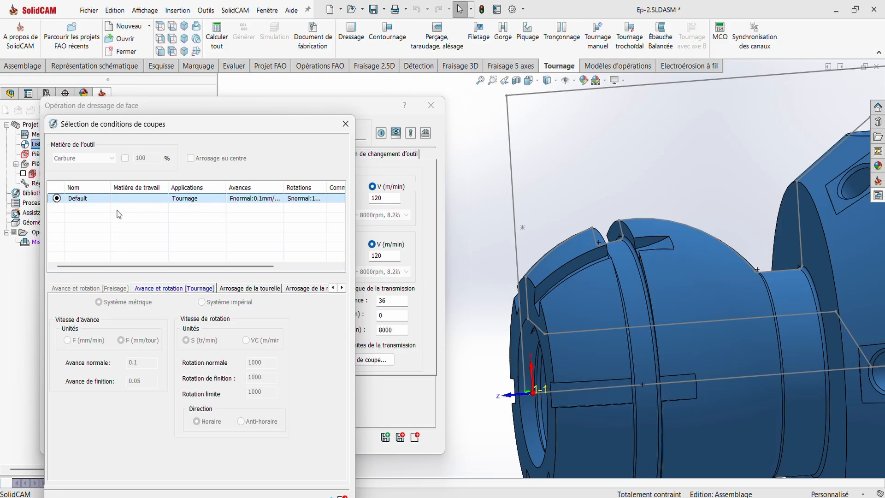
{"action": "left_click", "coordinate": [345, 125]}
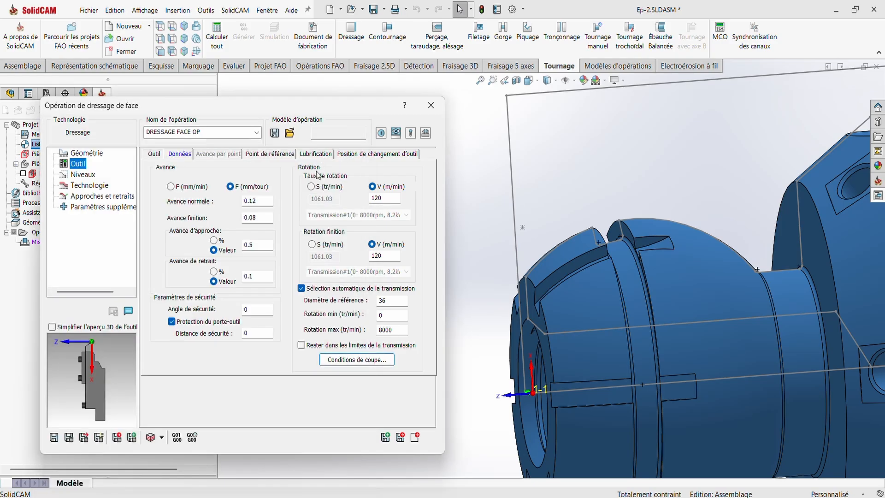
{"action": "left_click", "coordinate": [263, 155]}
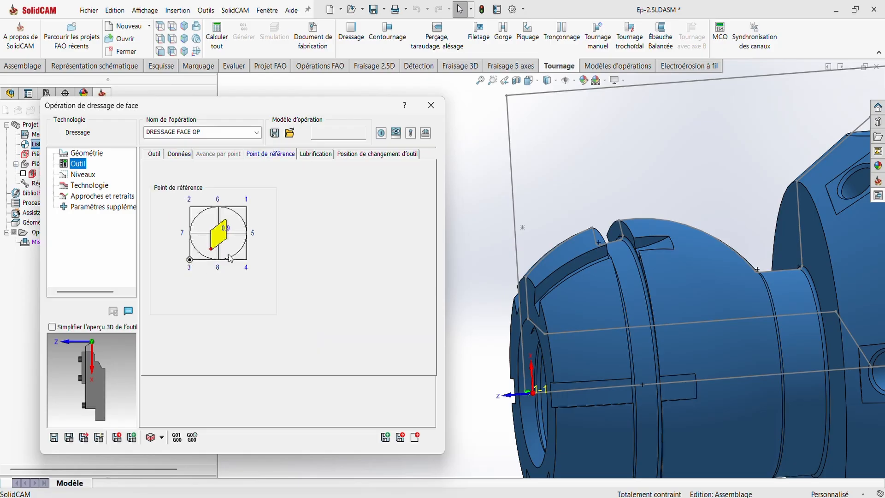
{"action": "left_click", "coordinate": [316, 155]}
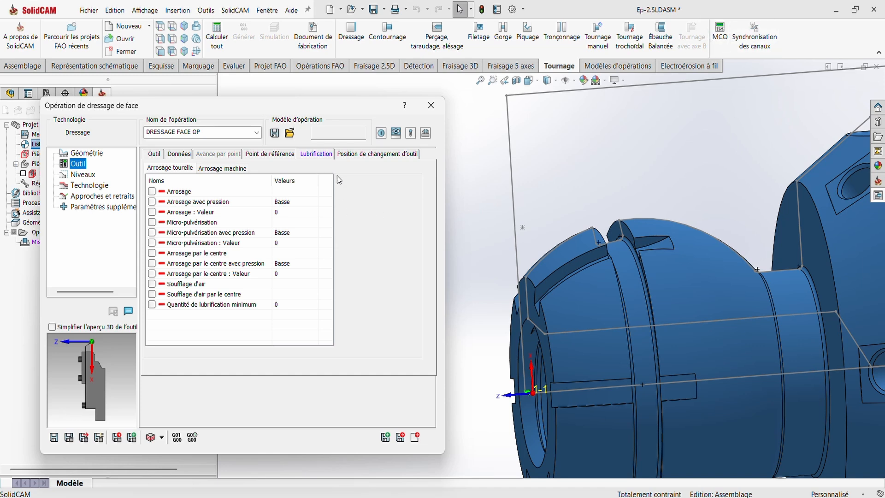
{"action": "left_click", "coordinate": [350, 154]}
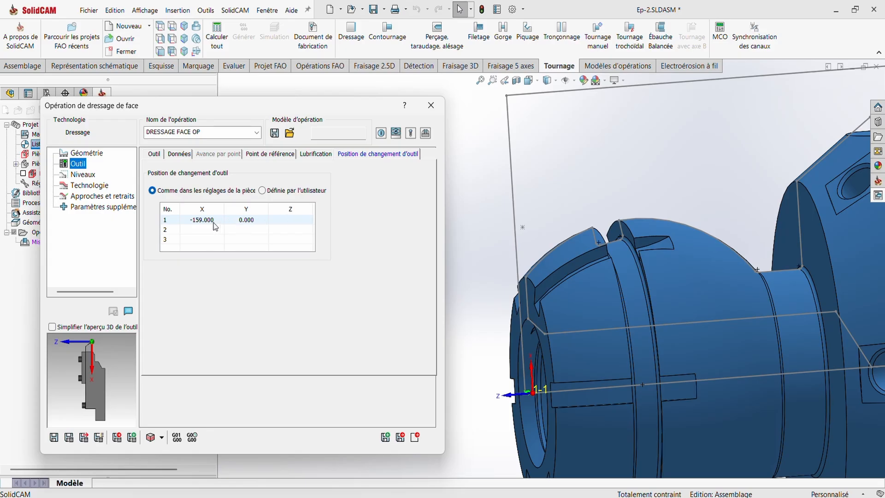
{"action": "left_click", "coordinate": [264, 191]}
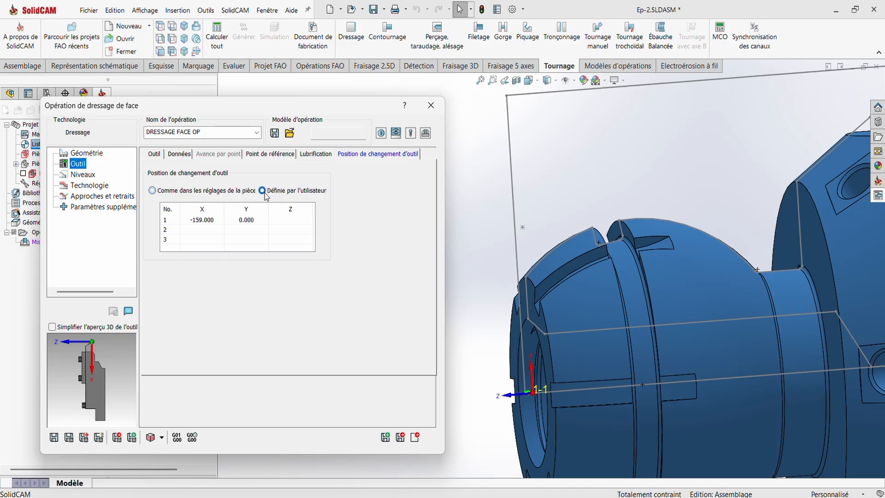
{"action": "left_click", "coordinate": [153, 191]}
Try a separate approach/retract distance of 40 in X and 2 in Z in the facing operation's levels.
{"action": "left_click", "coordinate": [85, 175]}
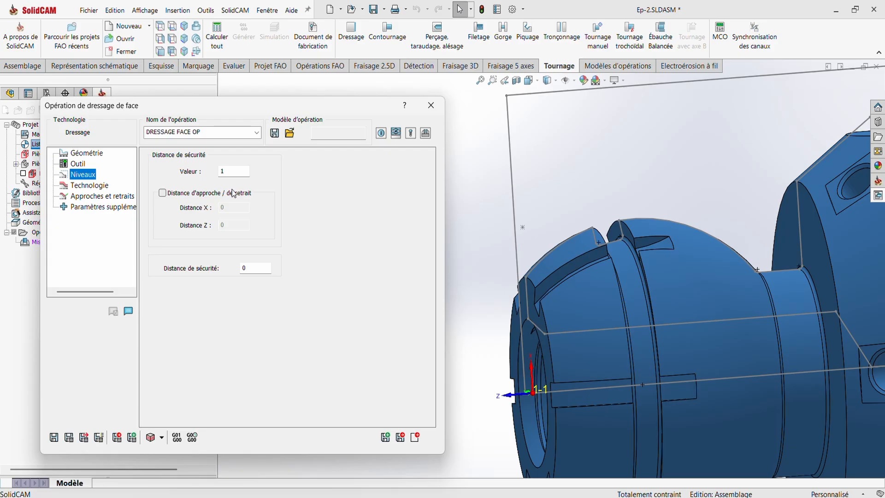
{"action": "left_click", "coordinate": [234, 172]}
{"action": "left_click", "coordinate": [163, 193]}
{"action": "key", "text": "Tab"}
{"action": "type", "text": "40"}
{"action": "left_click", "coordinate": [225, 225]}
{"action": "double_click", "coordinate": [232, 225]}
{"action": "type", "text": "2"}
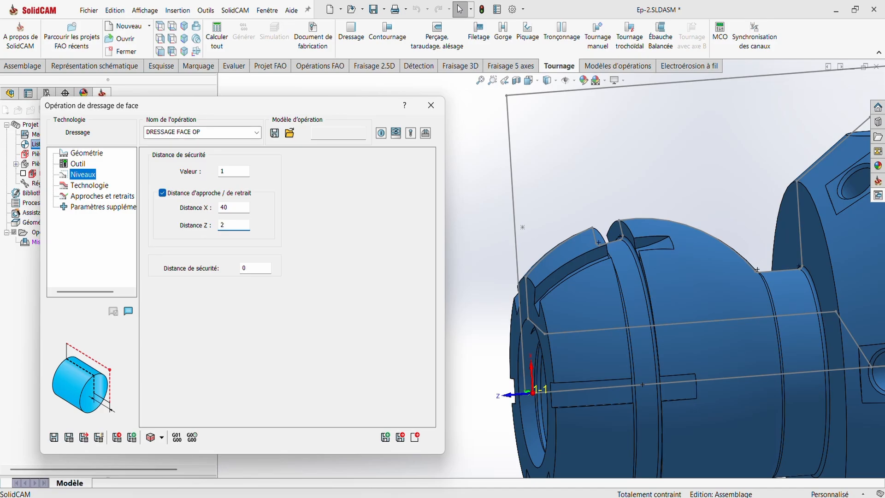
{"action": "left_click", "coordinate": [162, 192]}
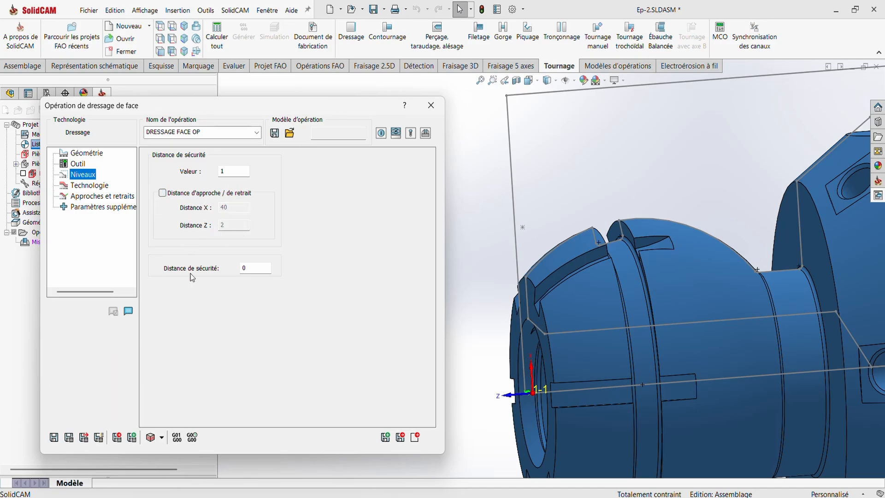
{"action": "left_click", "coordinate": [265, 272]}
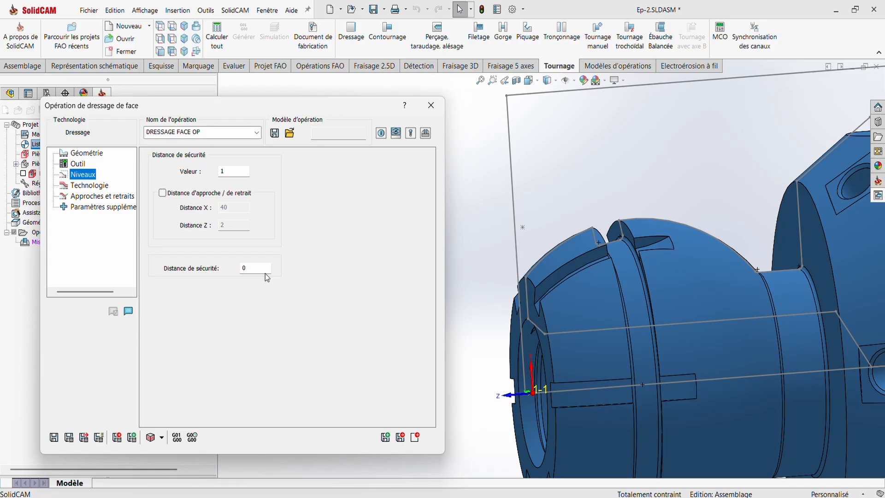
Try the Bidirectionnelle direction in the facing operation's technology settings, then restore Unidirectionnelle.
{"action": "left_click", "coordinate": [99, 187]}
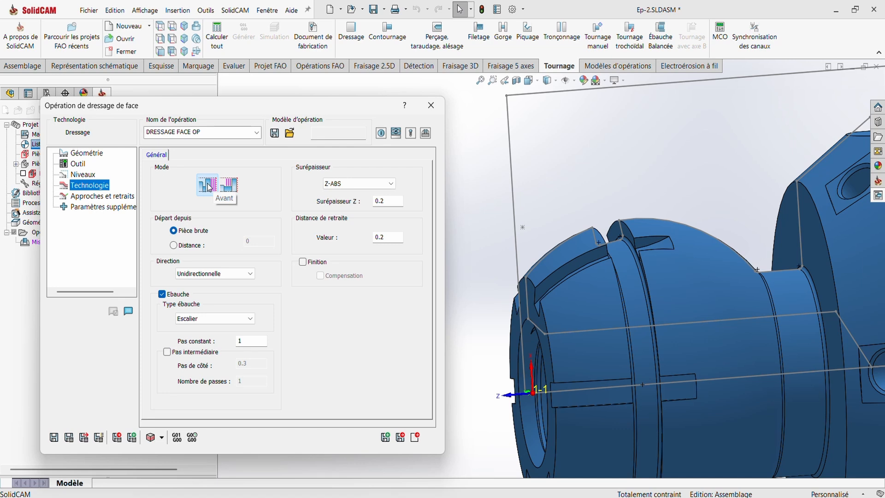
{"action": "mouse_move", "coordinate": [205, 232]}
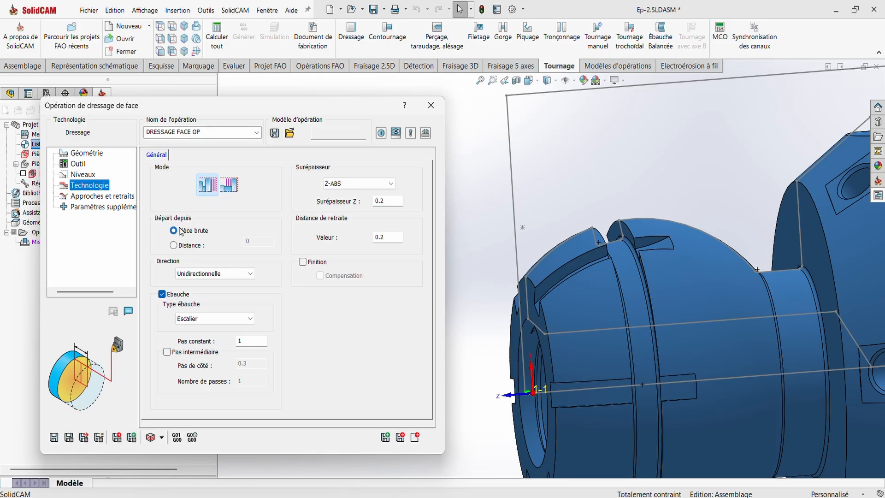
{"action": "mouse_move", "coordinate": [197, 277]}
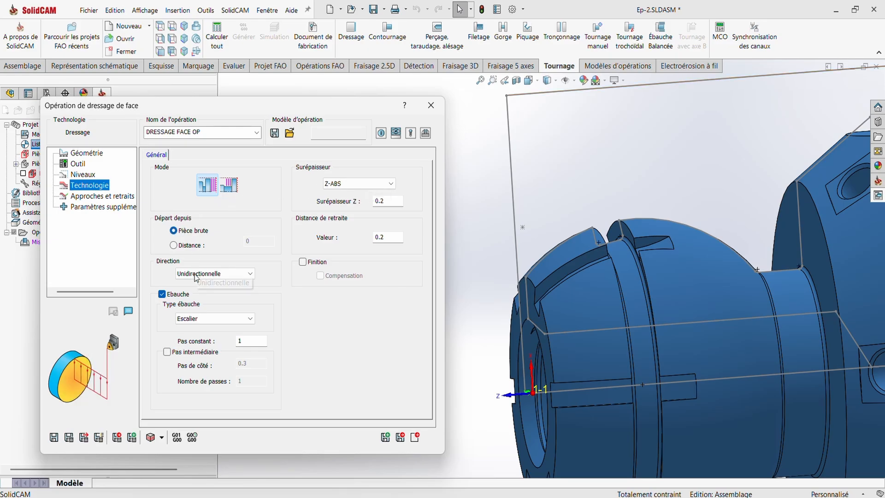
{"action": "left_click", "coordinate": [197, 277]}
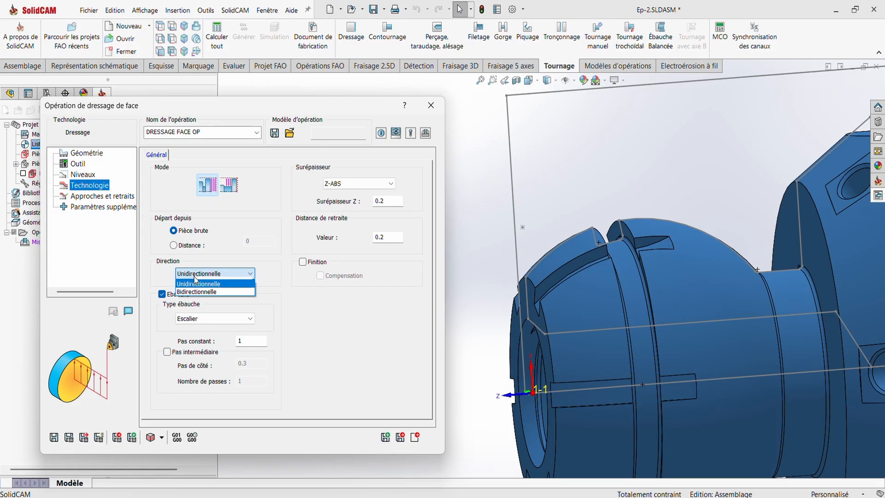
{"action": "left_click", "coordinate": [199, 284]}
{"action": "left_click", "coordinate": [197, 279]}
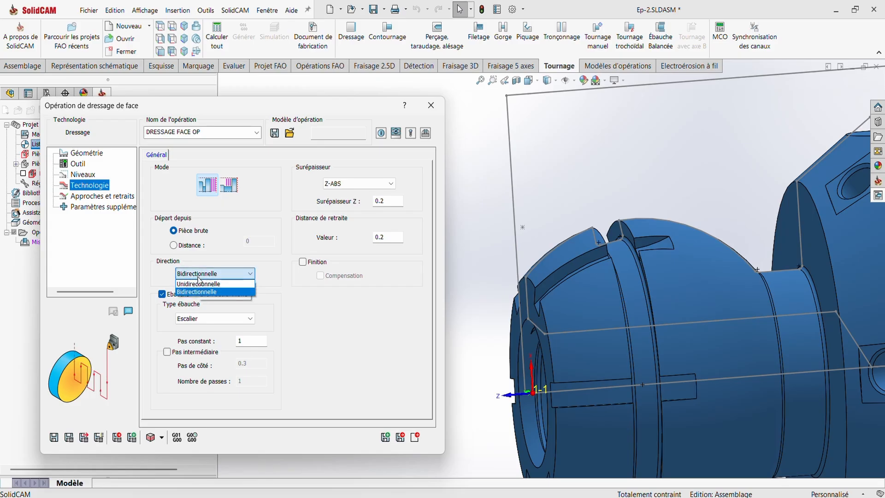
{"action": "left_click", "coordinate": [197, 285]}
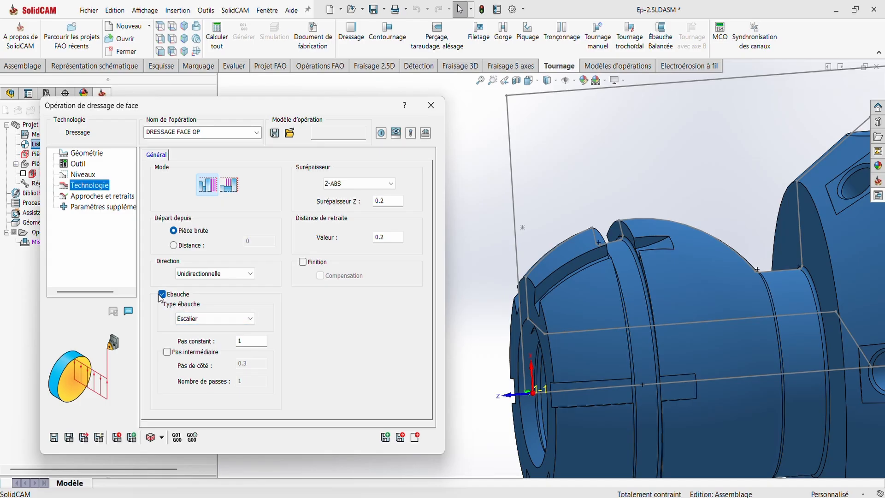
Set the facing operation's roughing type to Lisse and its Z allowance to 0.
{"action": "left_click", "coordinate": [212, 319]}
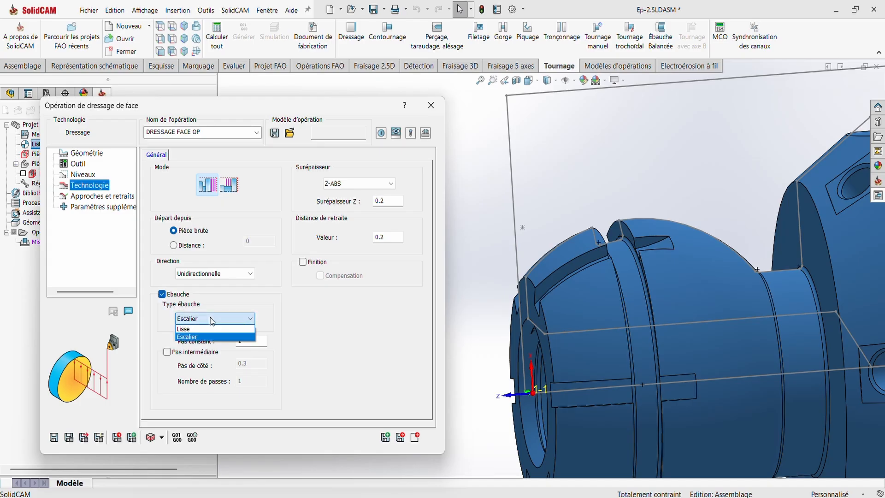
{"action": "left_click", "coordinate": [207, 328]}
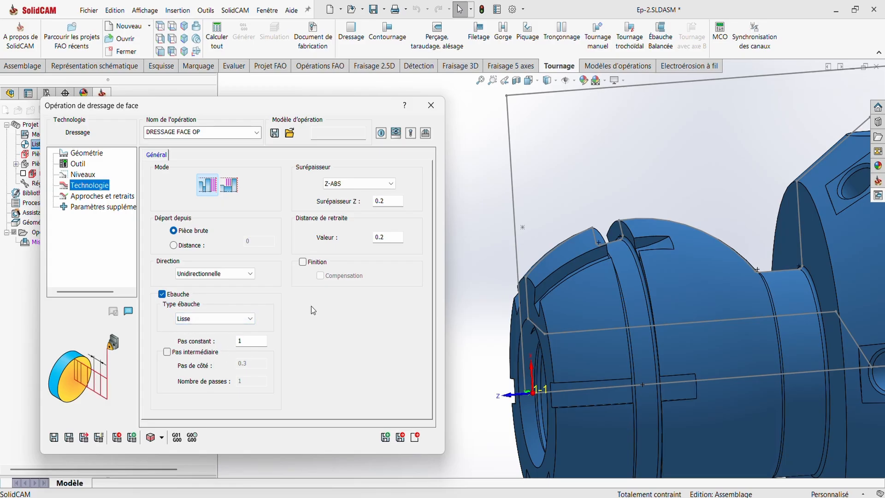
{"action": "left_click", "coordinate": [387, 201]}
{"action": "left_click_drag", "start_coordinate": [387, 201], "coordinate": [362, 204]}
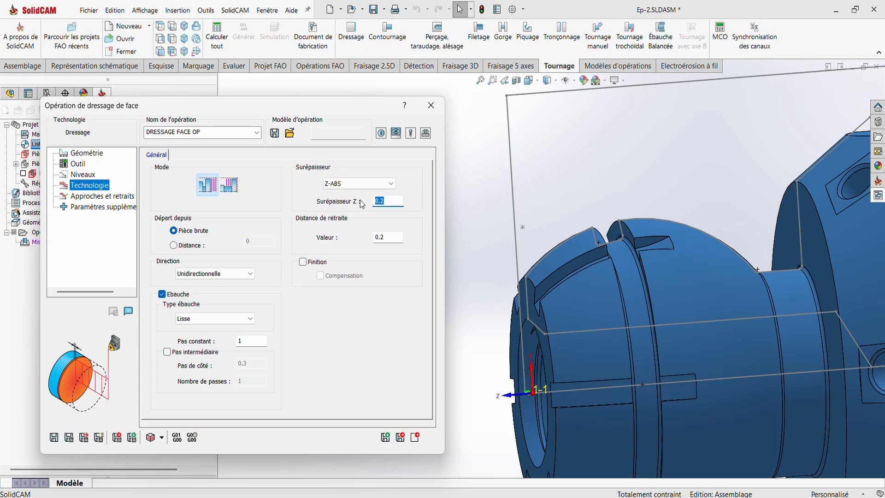
{"action": "type", "text": "0"}
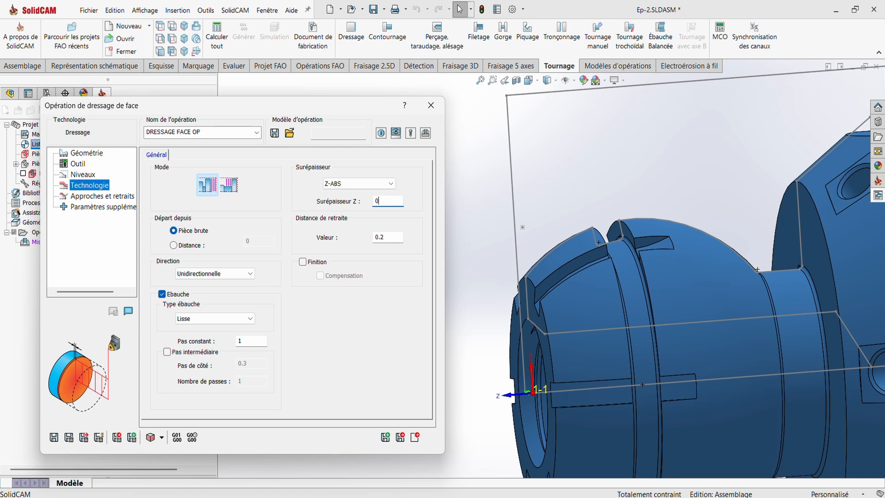
{"action": "left_click", "coordinate": [383, 237]}
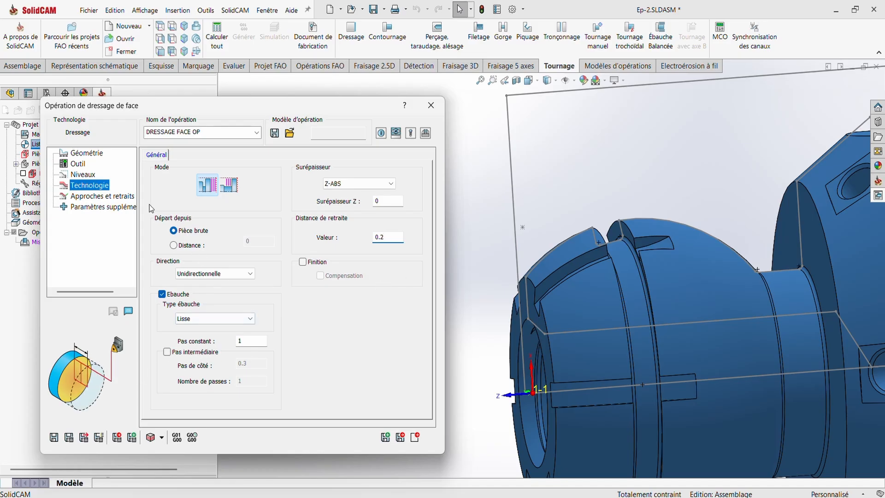
Review the facing operation's approach and retract points, rapid feed override, M01 and sub-program output options, and message field.
{"action": "left_click", "coordinate": [124, 196]}
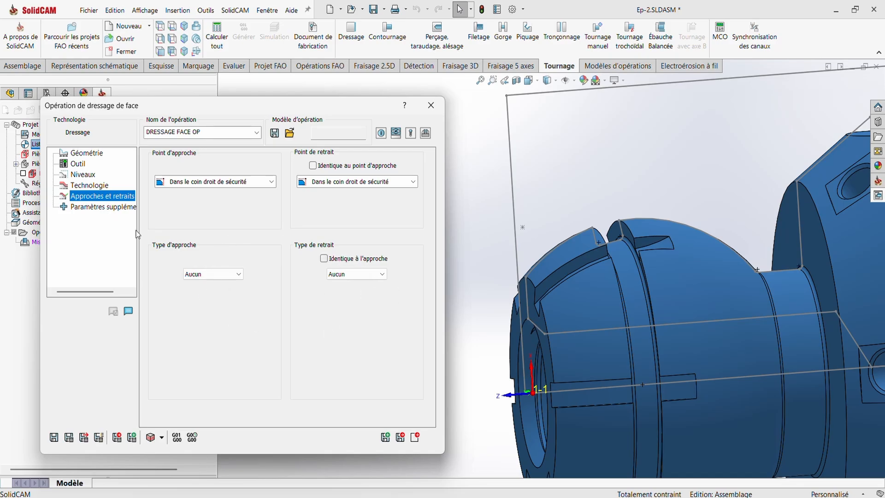
{"action": "left_click", "coordinate": [118, 211]}
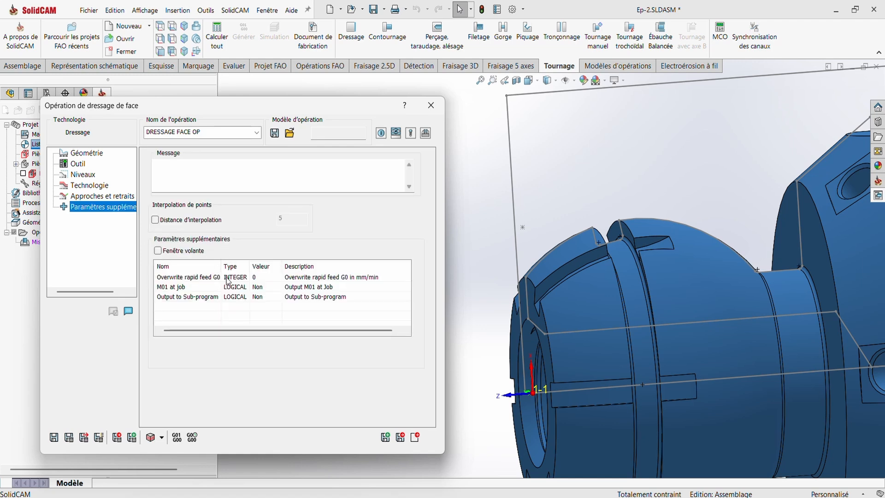
{"action": "left_click", "coordinate": [261, 278]}
{"action": "left_click", "coordinate": [262, 277]}
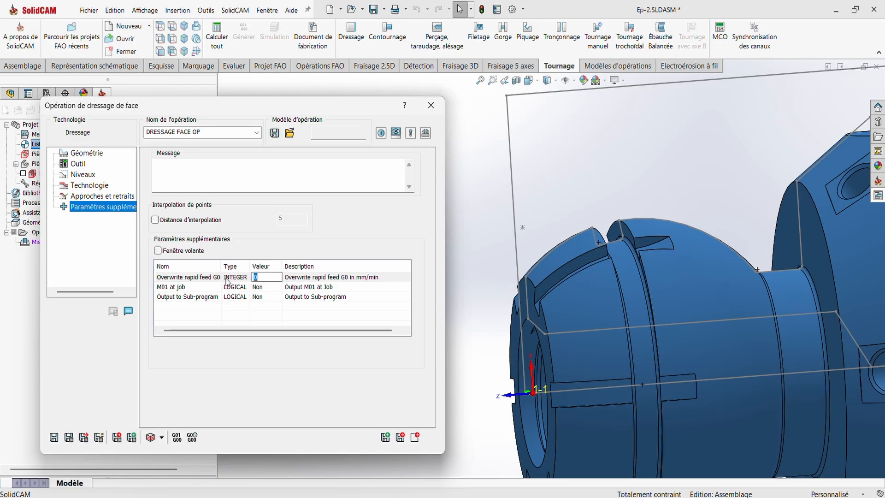
{"action": "left_click", "coordinate": [259, 288]}
{"action": "left_click", "coordinate": [266, 288]}
{"action": "left_click", "coordinate": [273, 288]}
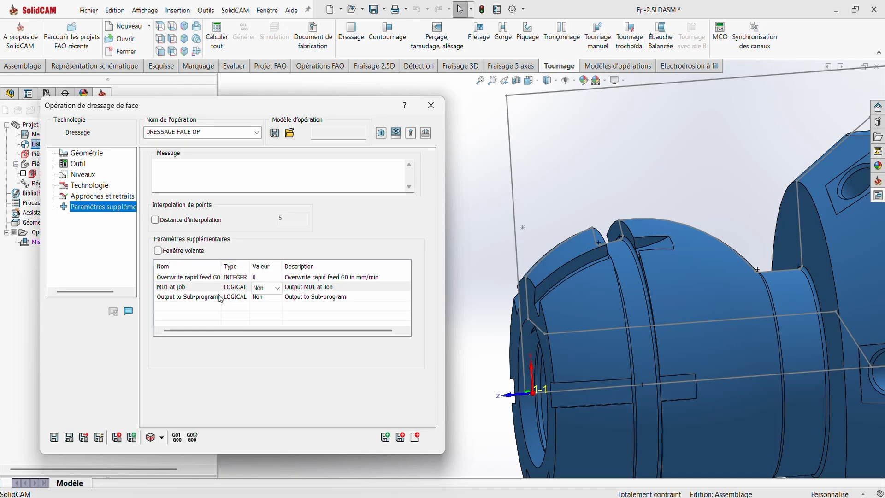
{"action": "left_click", "coordinate": [177, 176]}
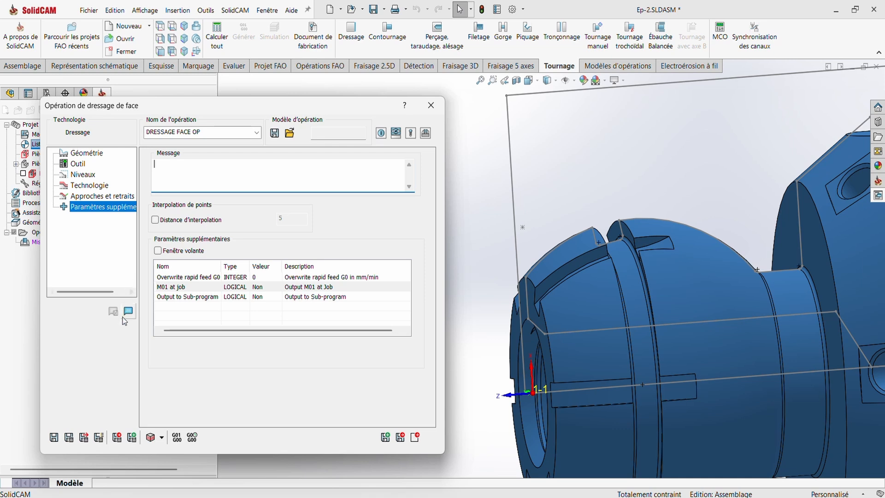
Save and calculate the facing operation, and inspect its toolpath on the part's front face.
{"action": "left_click", "coordinate": [69, 437]}
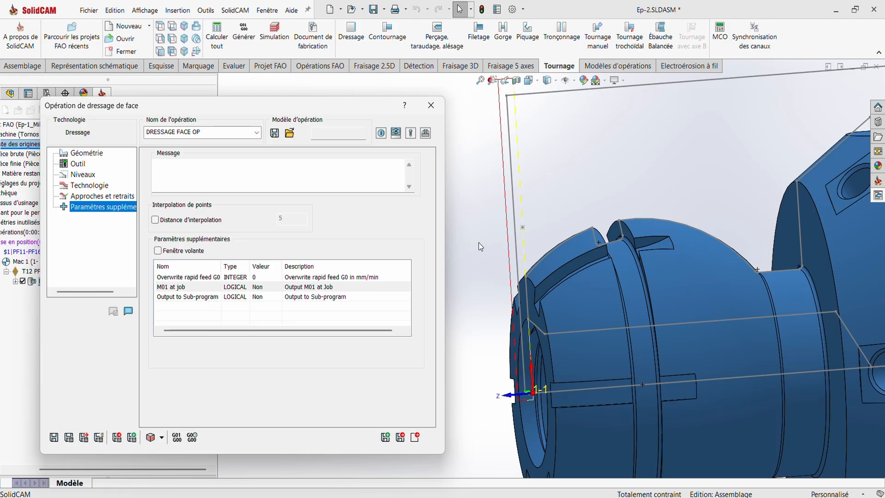
{"action": "scroll", "coordinate": [549, 265], "scroll_direction": "up", "scroll_amount": 3}
{"action": "middle_click_drag", "start_coordinate": [567, 217], "coordinate": [557, 210]}
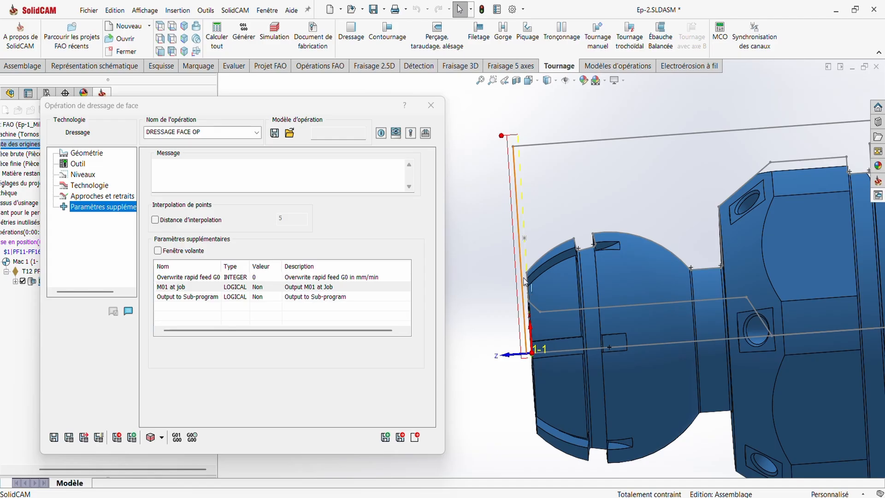
{"action": "scroll", "coordinate": [526, 238], "scroll_direction": "down", "scroll_amount": 3}
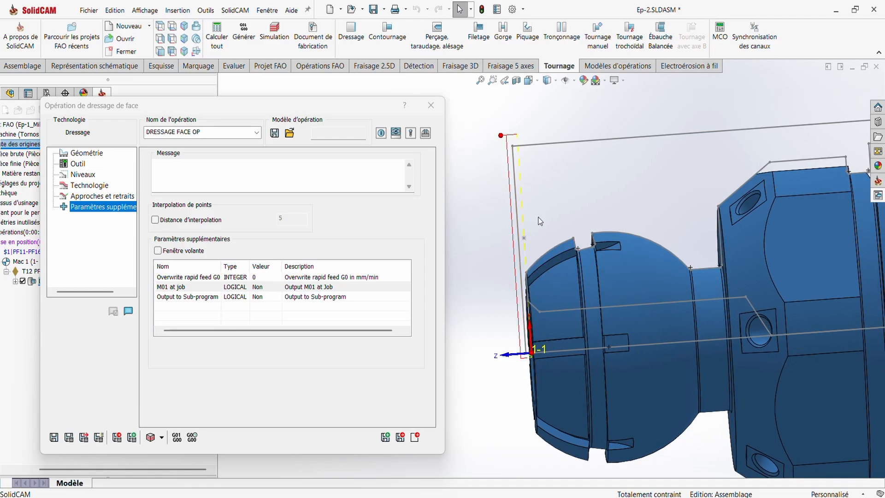
{"action": "scroll", "coordinate": [526, 238], "scroll_direction": "up", "scroll_amount": 2}
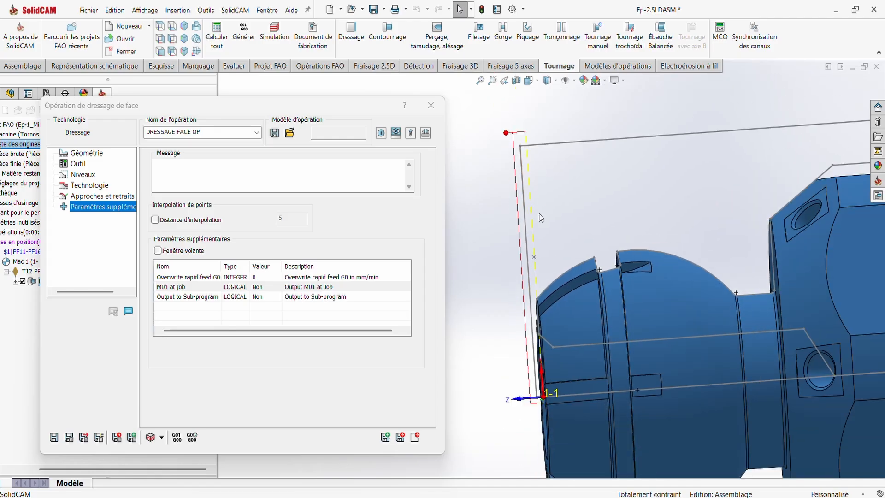
Simulate the facing operation in Tournage mode at the slowest speed, and close the simulation.
{"action": "left_click", "coordinate": [150, 438]}
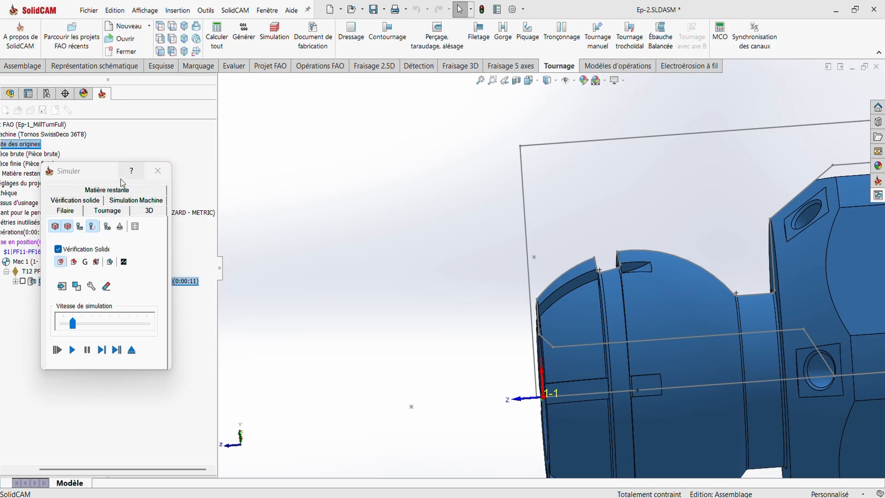
{"action": "left_click", "coordinate": [118, 213]}
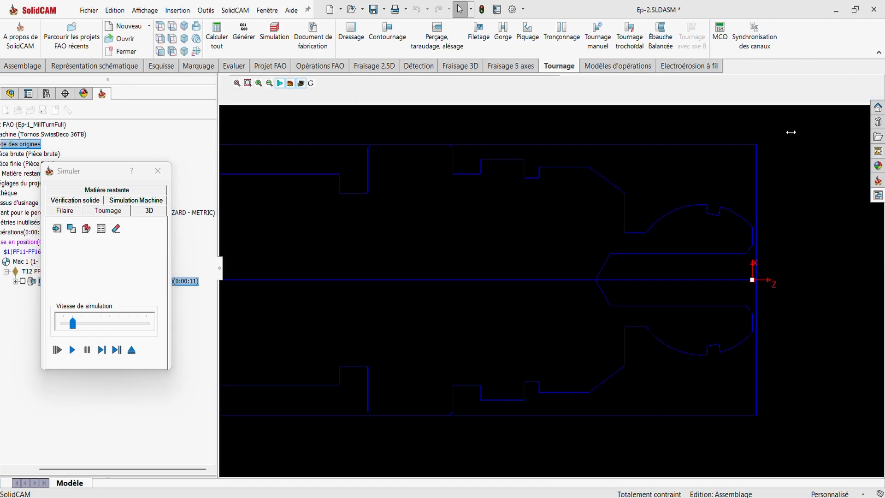
{"action": "left_click", "coordinate": [73, 325]}
{"action": "left_click_drag", "start_coordinate": [74, 328], "coordinate": [63, 326]}
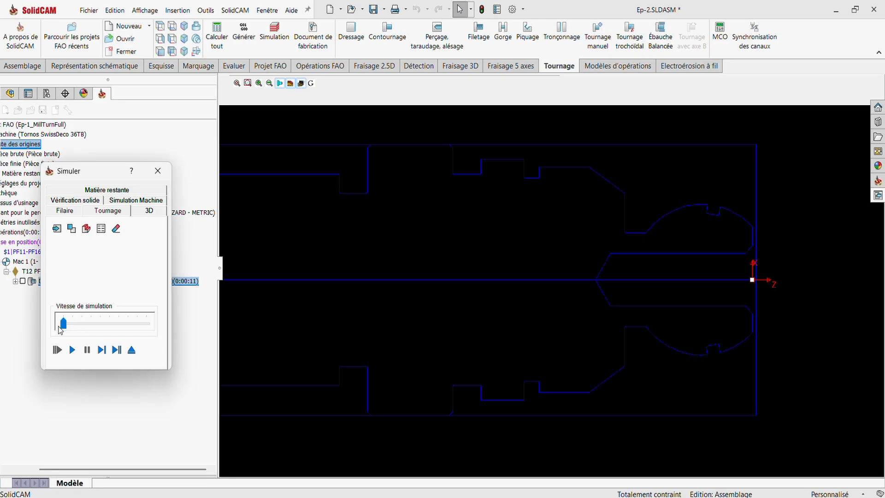
{"action": "left_click", "coordinate": [72, 351]}
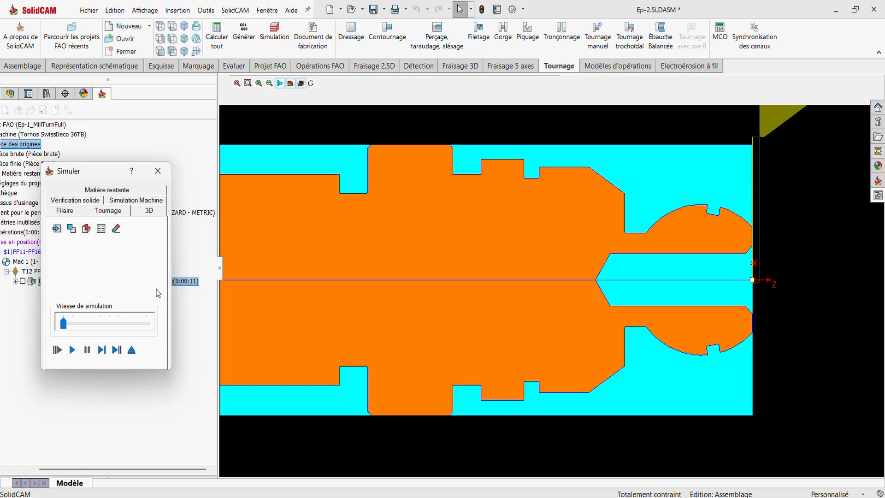
{"action": "left_click", "coordinate": [158, 171]}
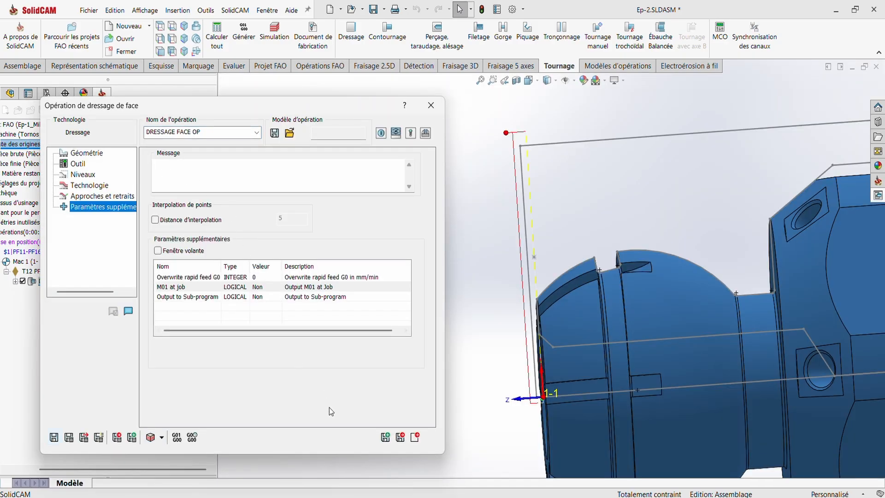
Close the facing operation and return to the CAM operations tree.
{"action": "left_click", "coordinate": [401, 437]}
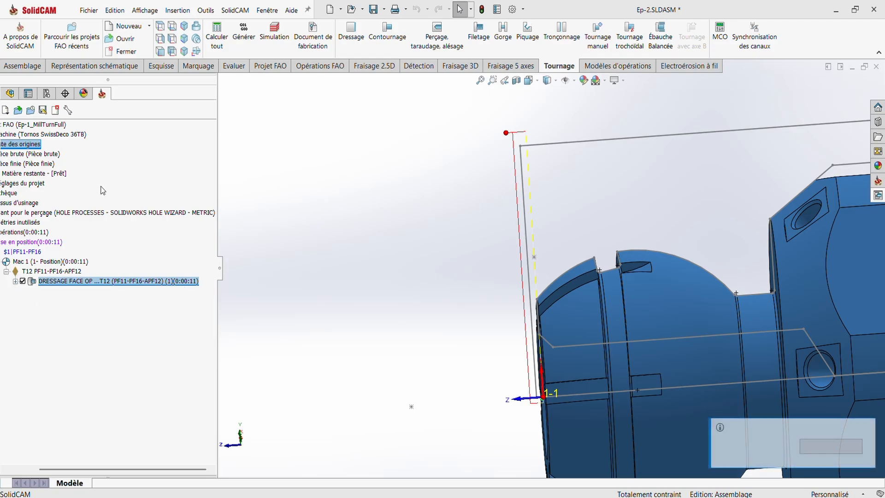
{"action": "left_click_drag", "start_coordinate": [98, 467], "coordinate": [60, 465]}
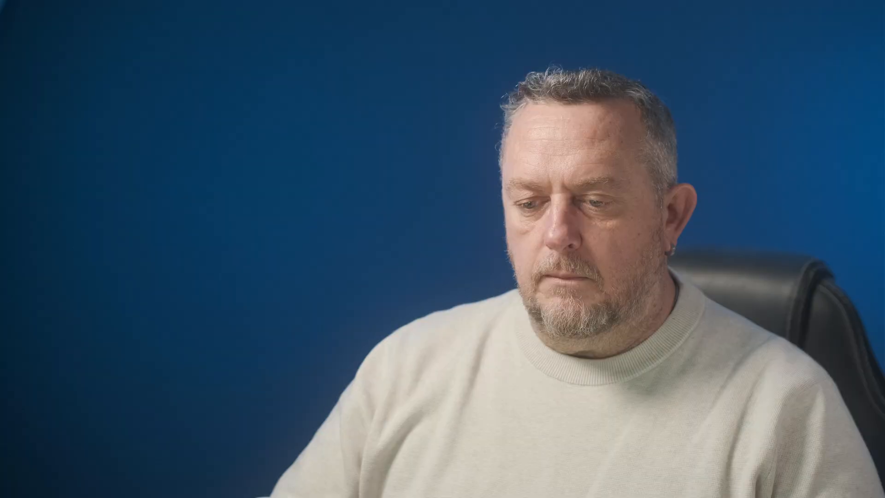